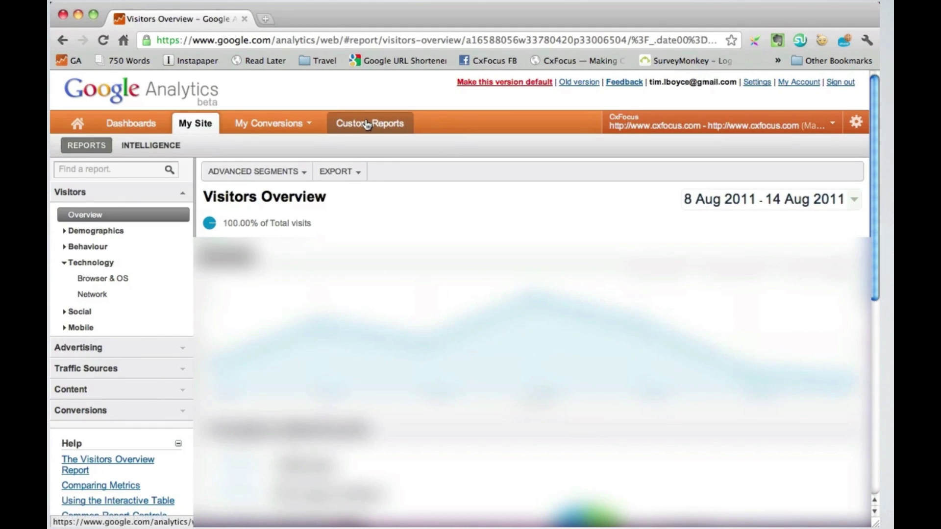
- Start a new custom report and name it 'Daily Report'
{"action": "left_click", "coordinate": [521, 165]}
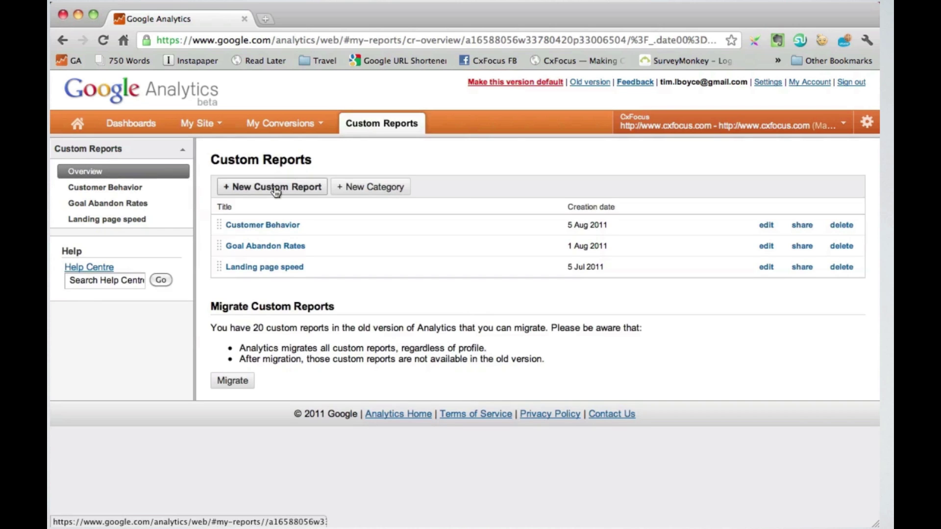
{"action": "left_click", "coordinate": [275, 188]}
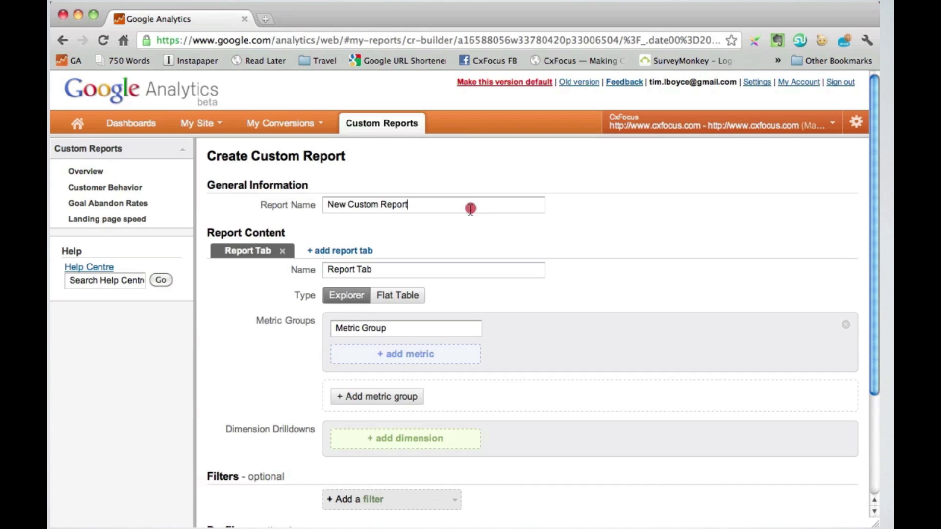
{"action": "left_click_drag", "start_coordinate": [470, 208], "coordinate": [311, 195]}
{"action": "type", "text": "Daily Report"}
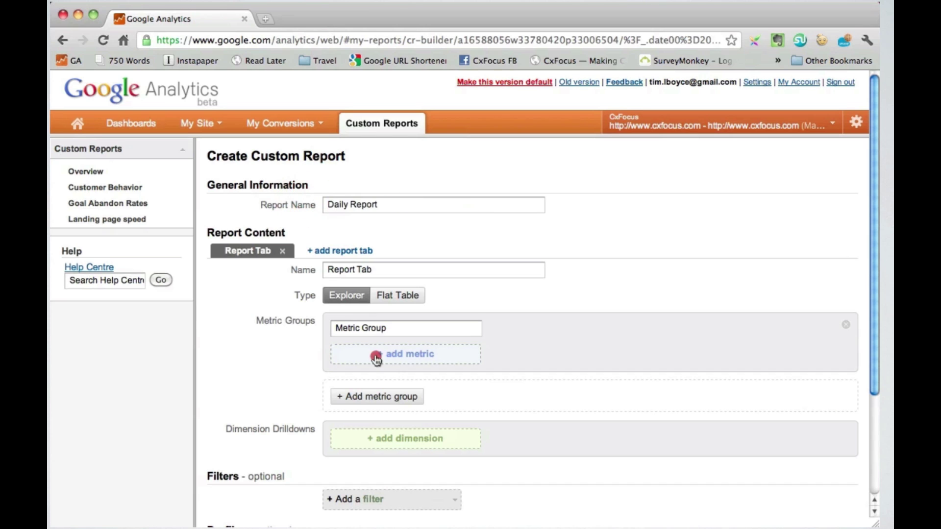
- Add Visits as the first metric of the metric group
{"action": "left_click", "coordinate": [376, 357]}
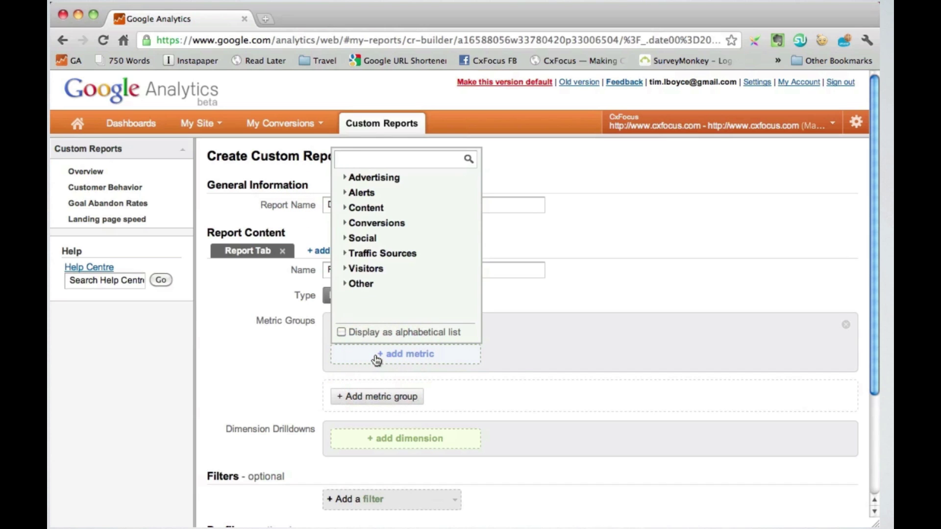
{"action": "type", "text": "visits"}
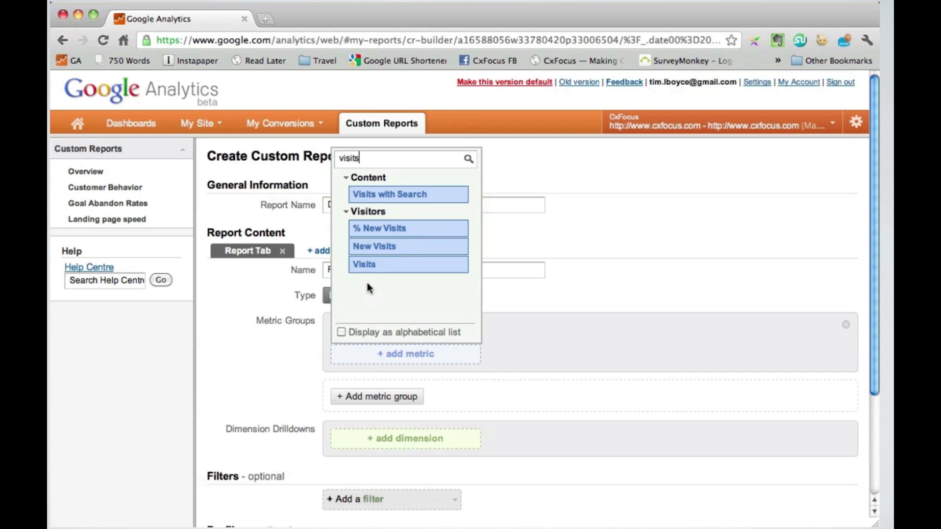
{"action": "left_click", "coordinate": [366, 265]}
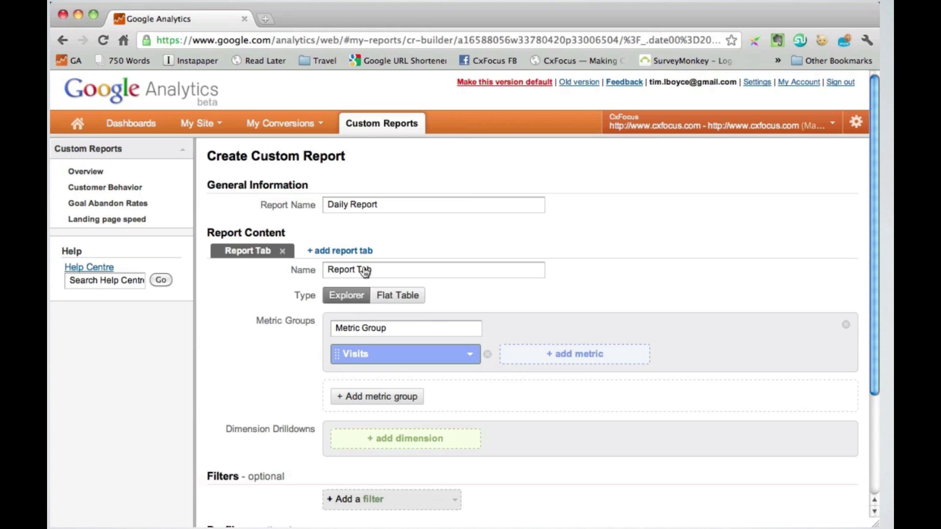
- Add Bounce Rate and Transactions to the metric group
{"action": "left_click", "coordinate": [563, 361]}
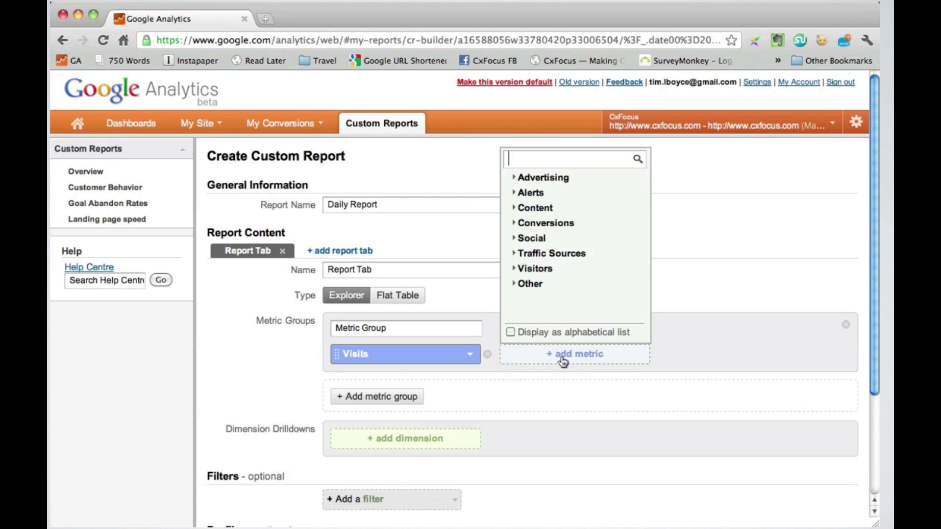
{"action": "type", "text": "b"}
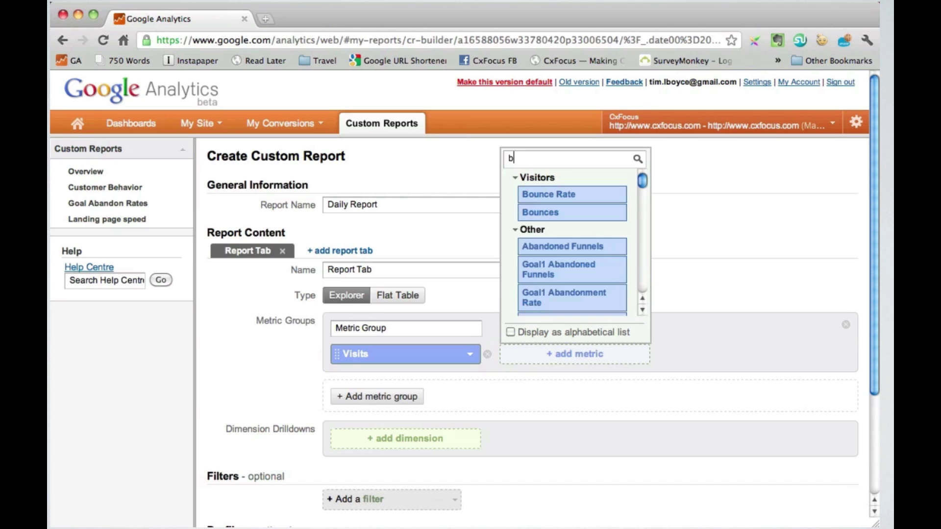
{"action": "type", "text": "ou"}
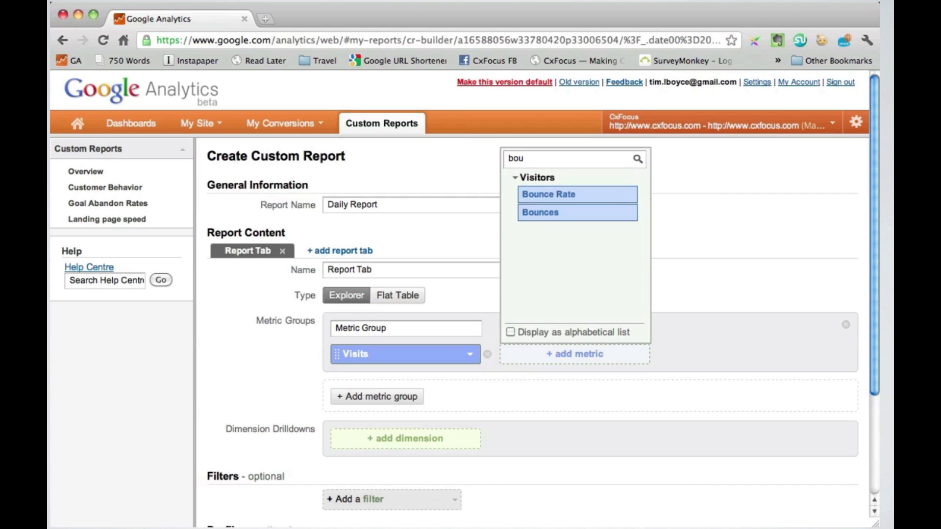
{"action": "left_click", "coordinate": [547, 201]}
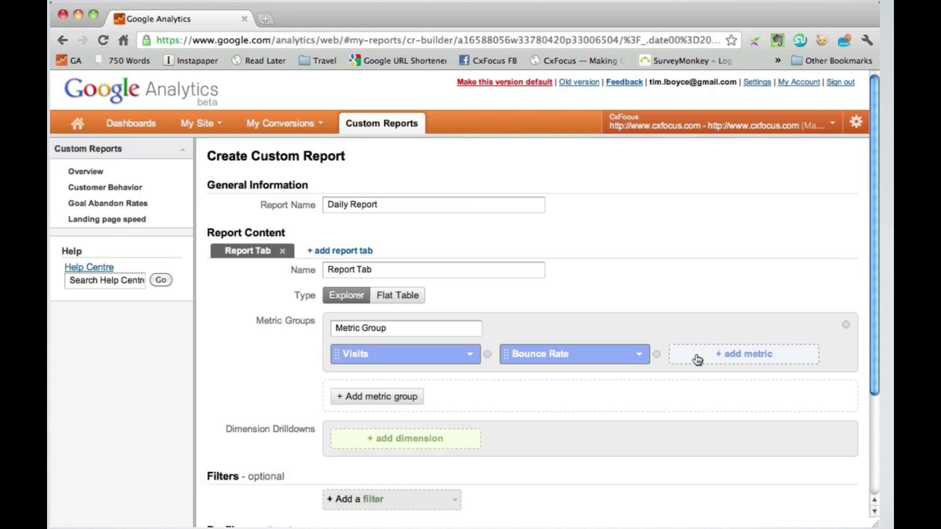
{"action": "left_click", "coordinate": [698, 359]}
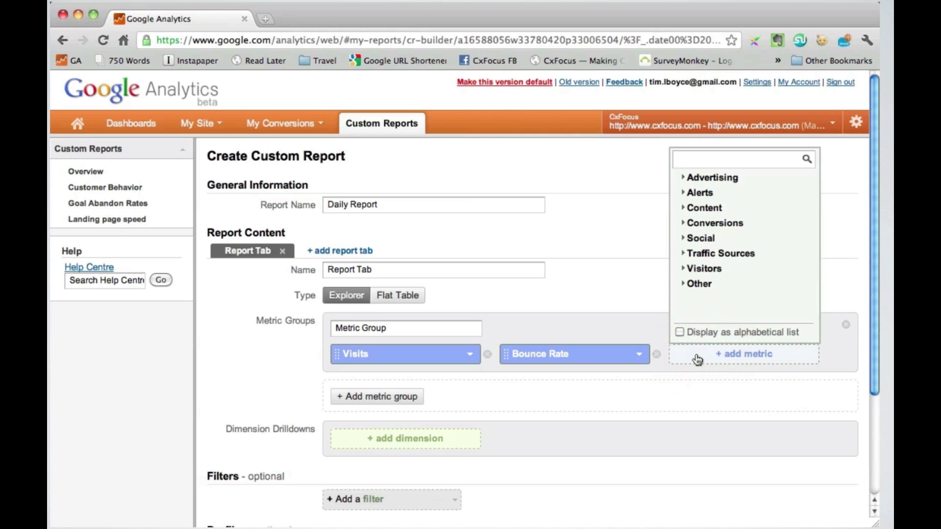
{"action": "type", "text": "tra"}
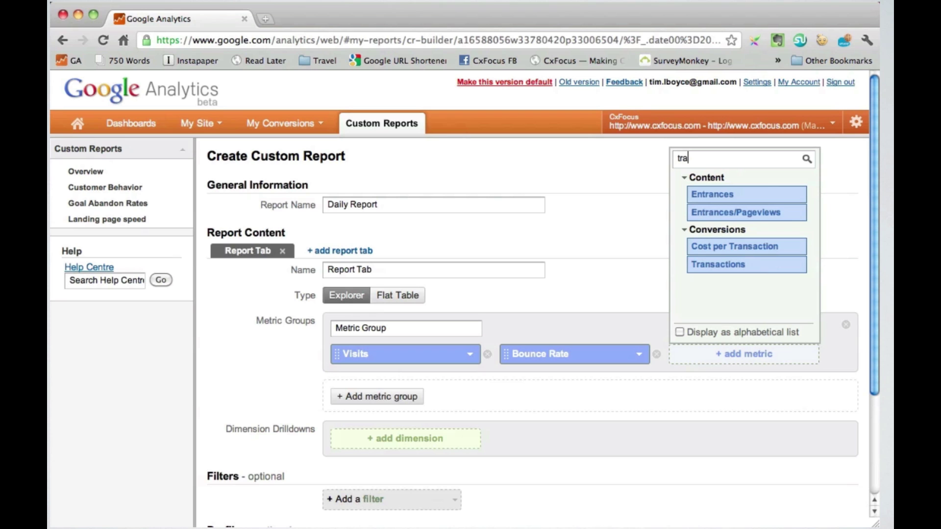
{"action": "left_click", "coordinate": [706, 267]}
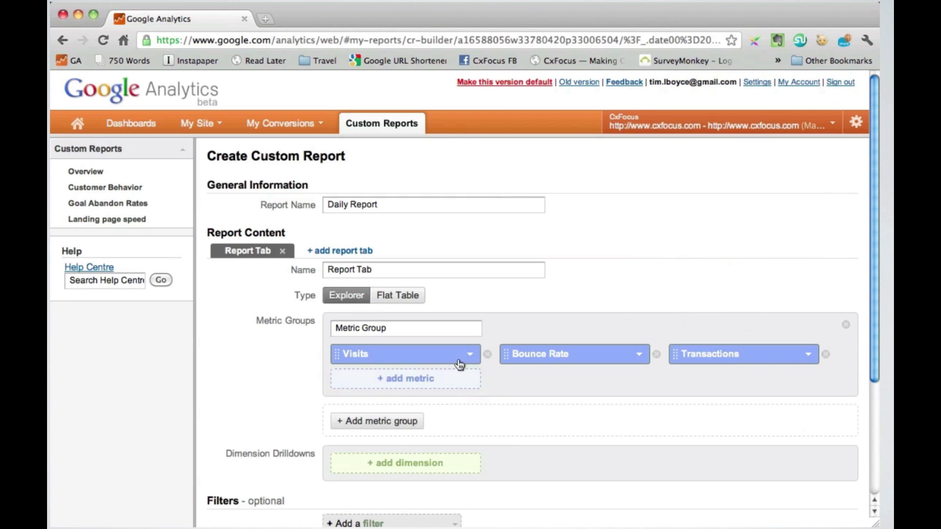
- Add E-commerce Conversion Rate and Revenue to the metric group
{"action": "left_click", "coordinate": [419, 383]}
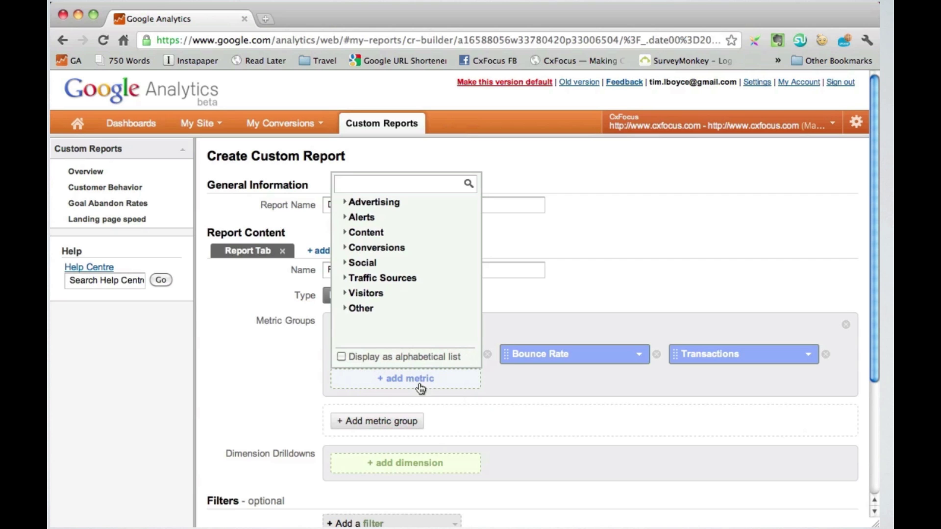
{"action": "type", "text": "conver"}
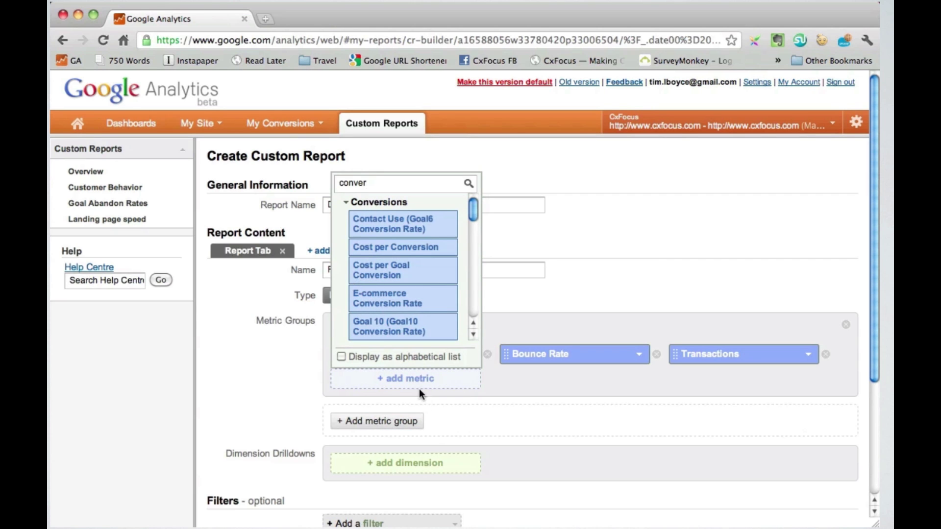
{"action": "left_click", "coordinate": [401, 305]}
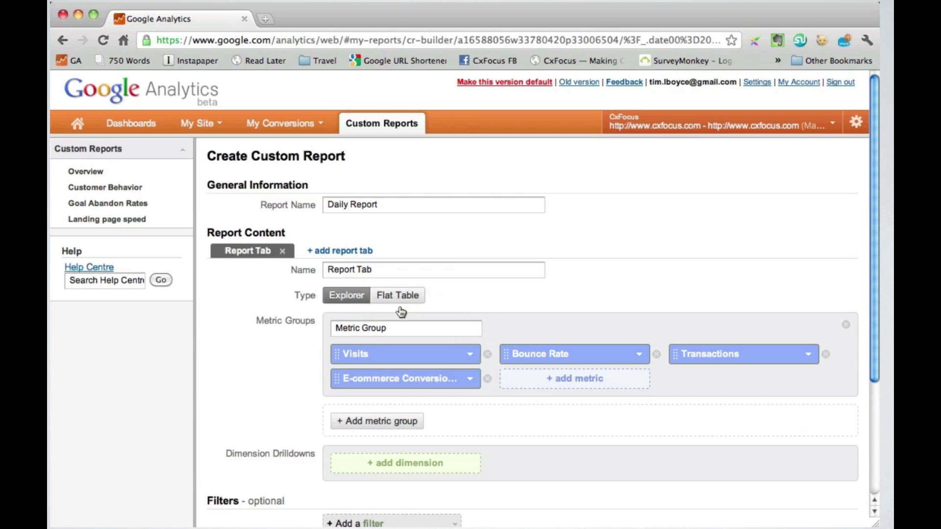
{"action": "left_click", "coordinate": [388, 329]}
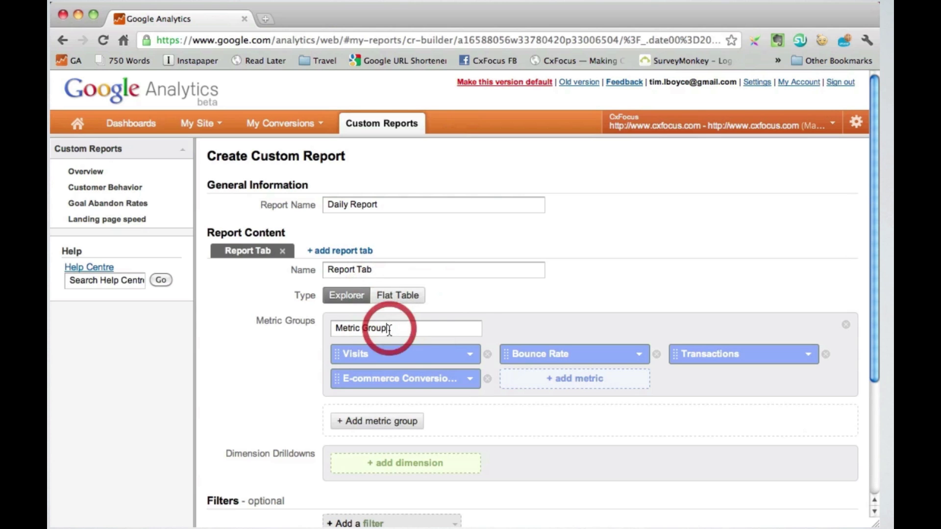
{"action": "left_click", "coordinate": [541, 387]}
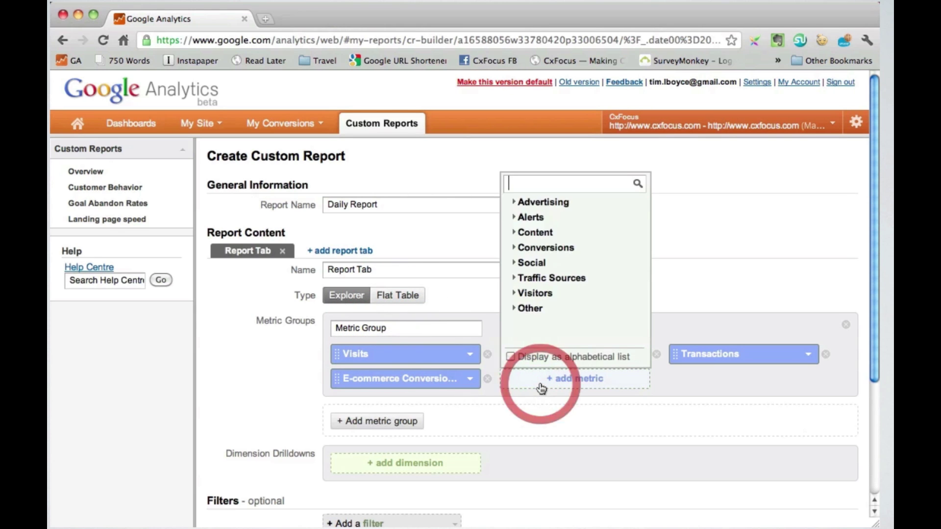
{"action": "type", "text": "Reve"}
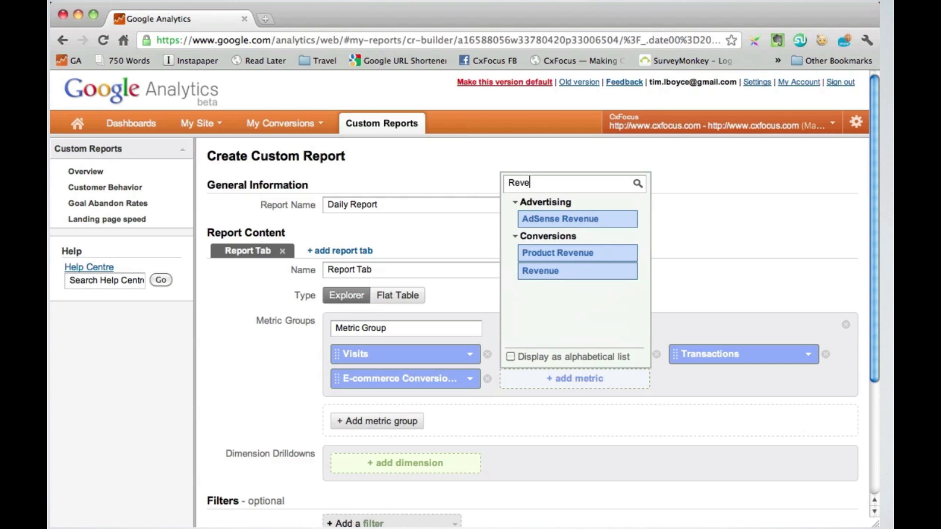
{"action": "type", "text": "nue"}
{"action": "left_click", "coordinate": [532, 278]}
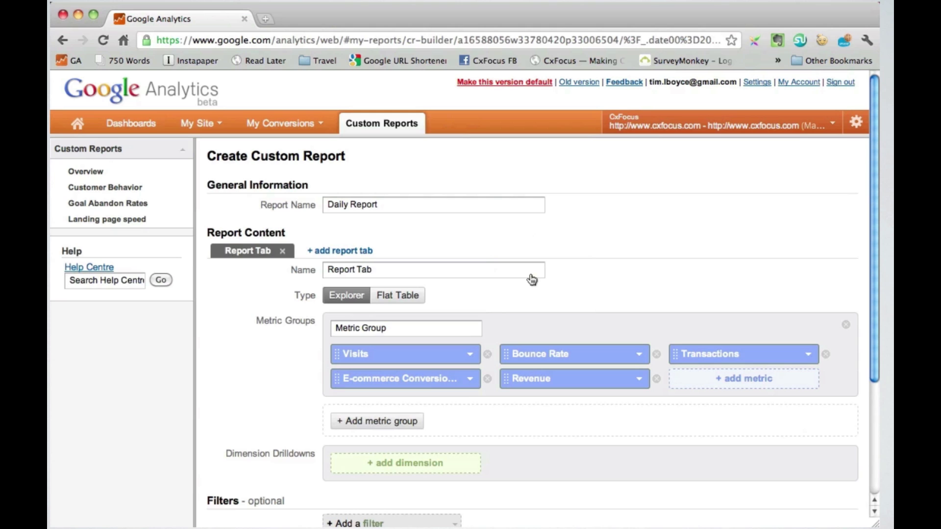
- Add Date as the tab's drilldown dimension and rename the tab from 'By Day' to 'Date'
{"action": "left_click_drag", "start_coordinate": [391, 269], "coordinate": [287, 264]}
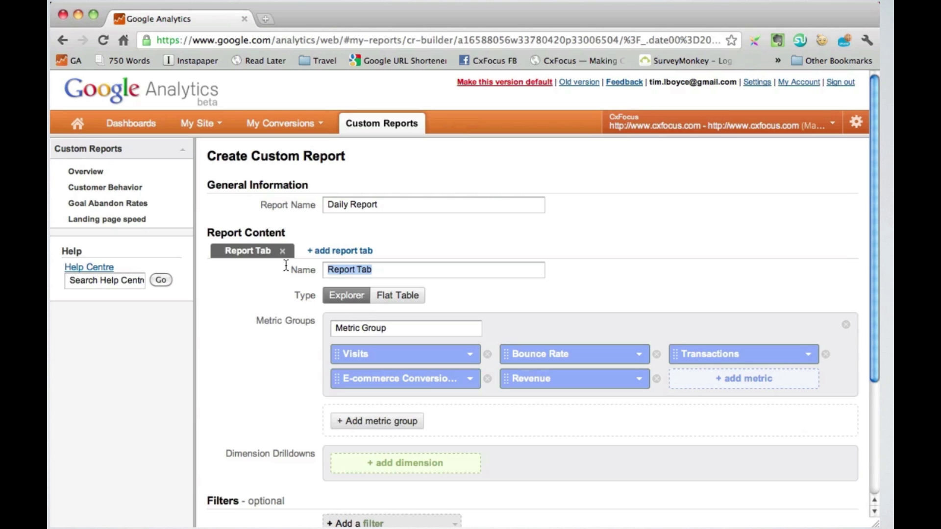
{"action": "type", "text": "By"}
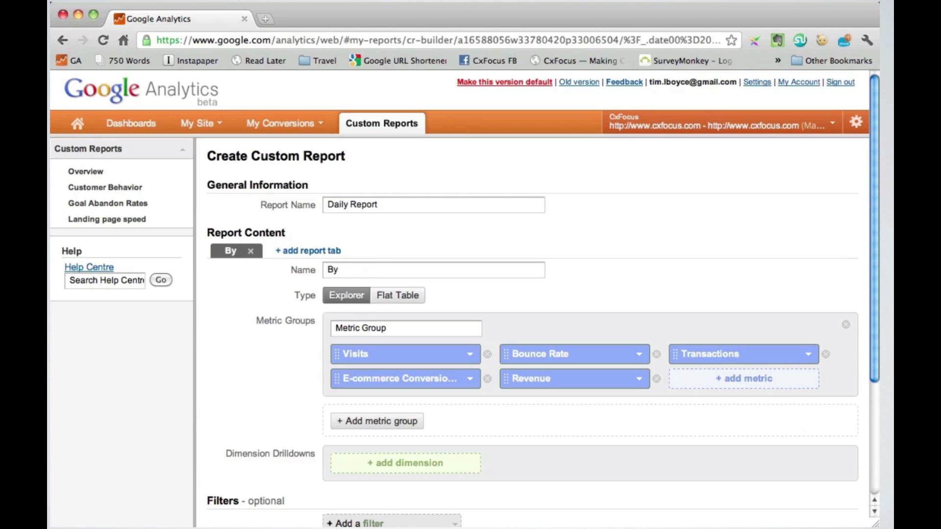
{"action": "type", "text": " Day"}
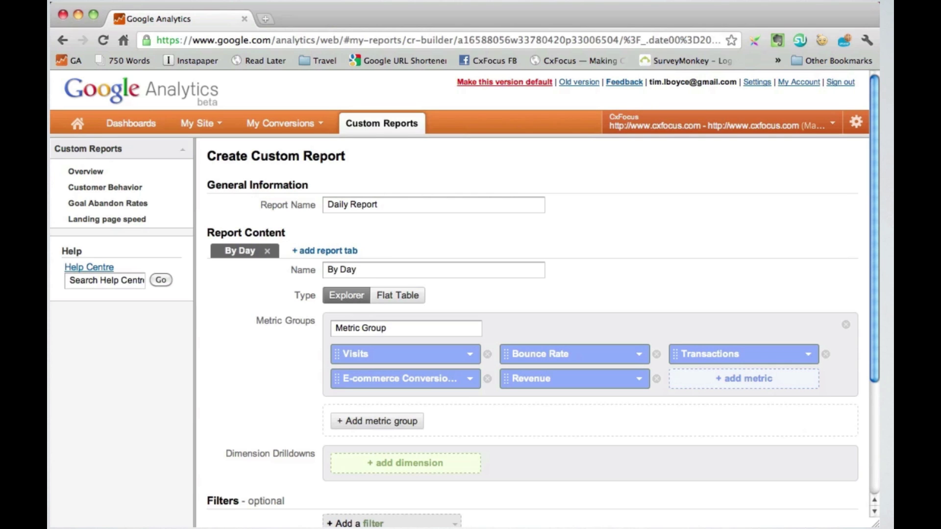
{"action": "left_click", "coordinate": [377, 472]}
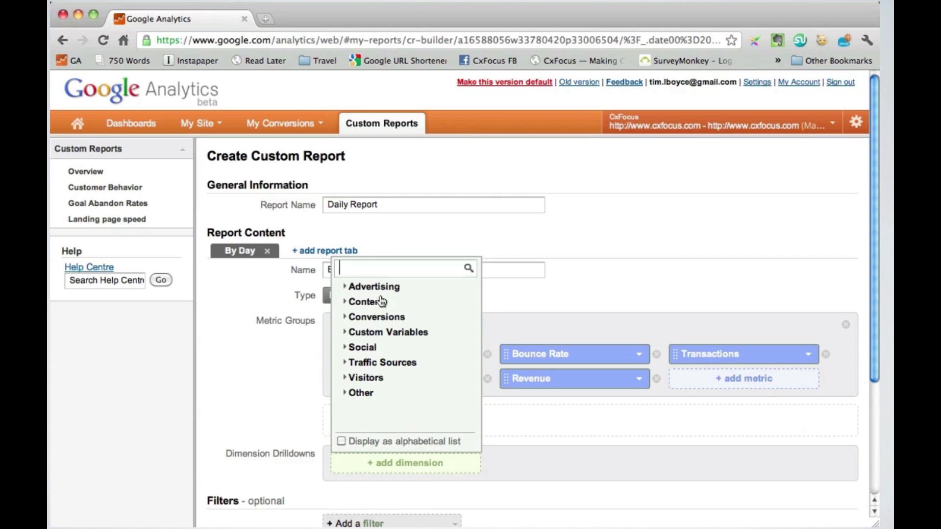
{"action": "type", "text": "date"}
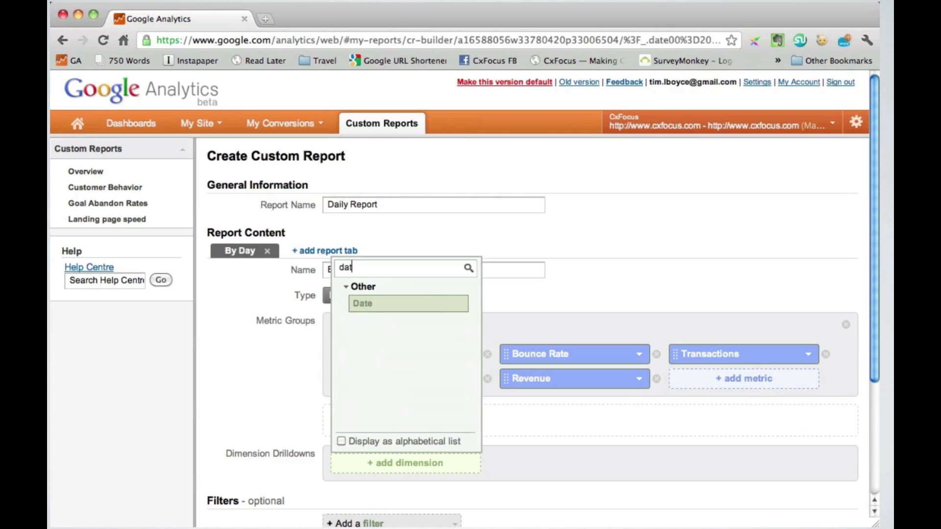
{"action": "left_click", "coordinate": [372, 304]}
{"action": "left_click_drag", "start_coordinate": [357, 269], "coordinate": [314, 271]}
{"action": "type", "text": "Date"}
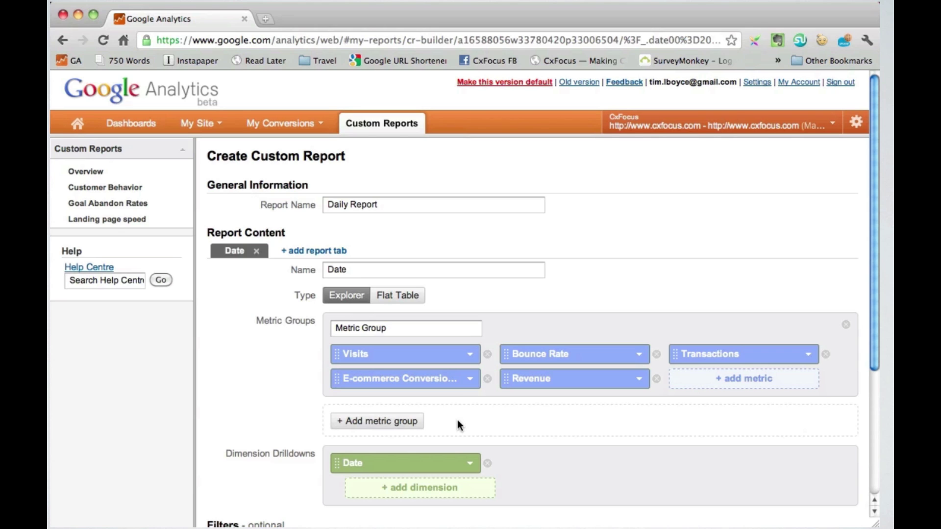
- Add Source/Medium as a second drilldown level beneath Date
{"action": "left_click", "coordinate": [445, 487]}
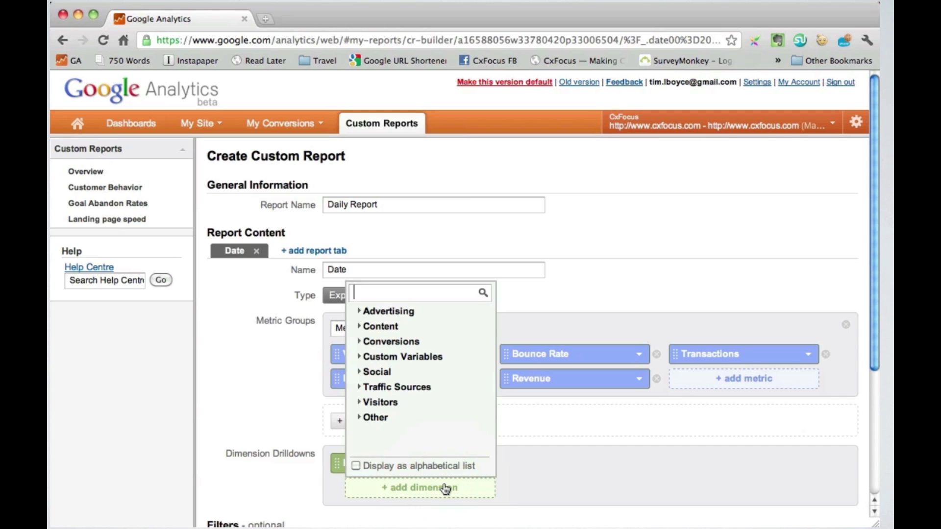
{"action": "type", "text": "source"}
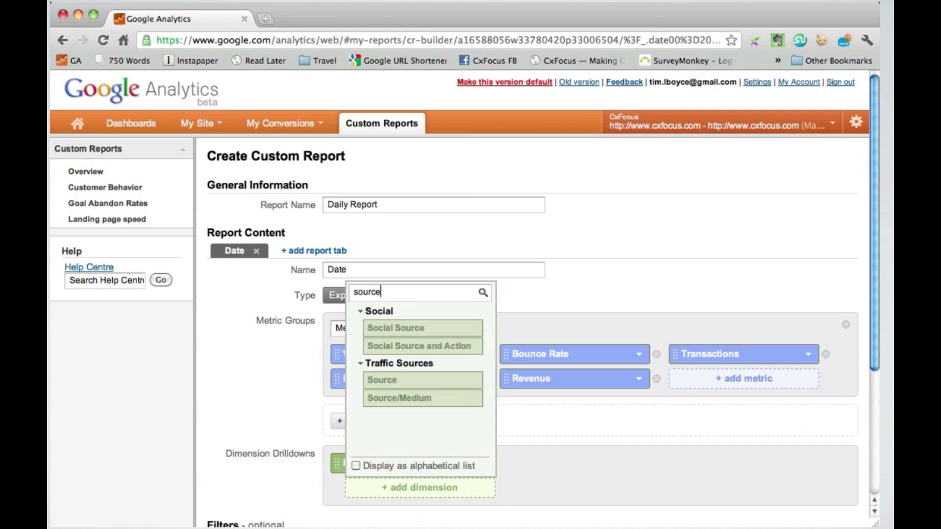
{"action": "left_click", "coordinate": [399, 398]}
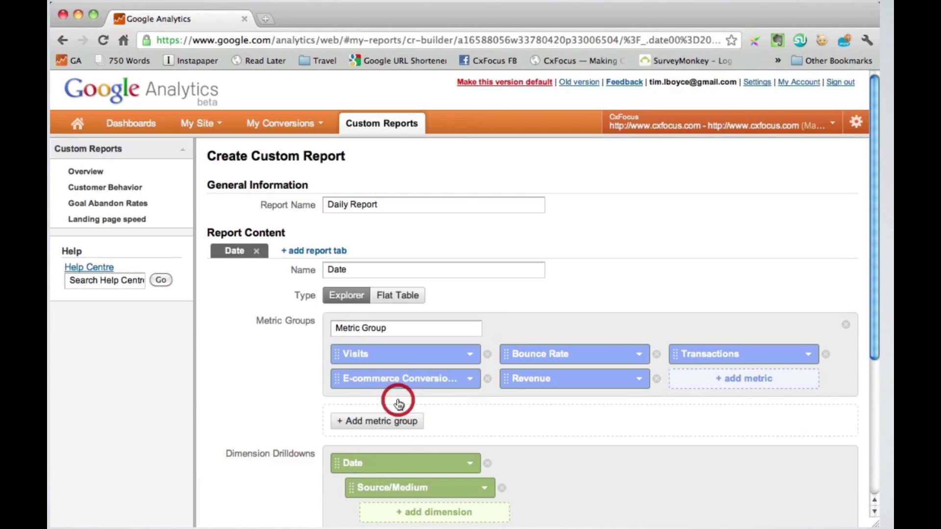
{"action": "scroll", "coordinate": [399, 405], "scroll_direction": "down", "scroll_amount": 3}
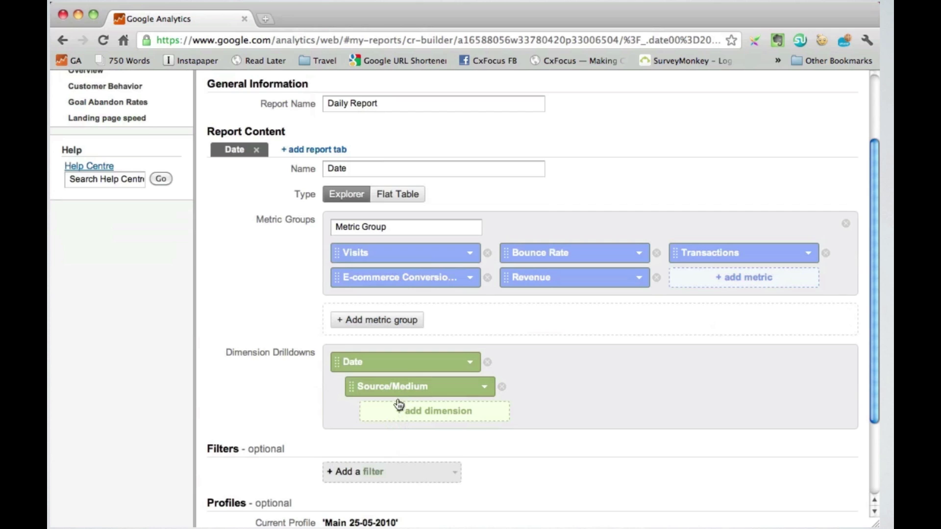
{"action": "scroll", "coordinate": [399, 405], "scroll_direction": "down", "scroll_amount": 2}
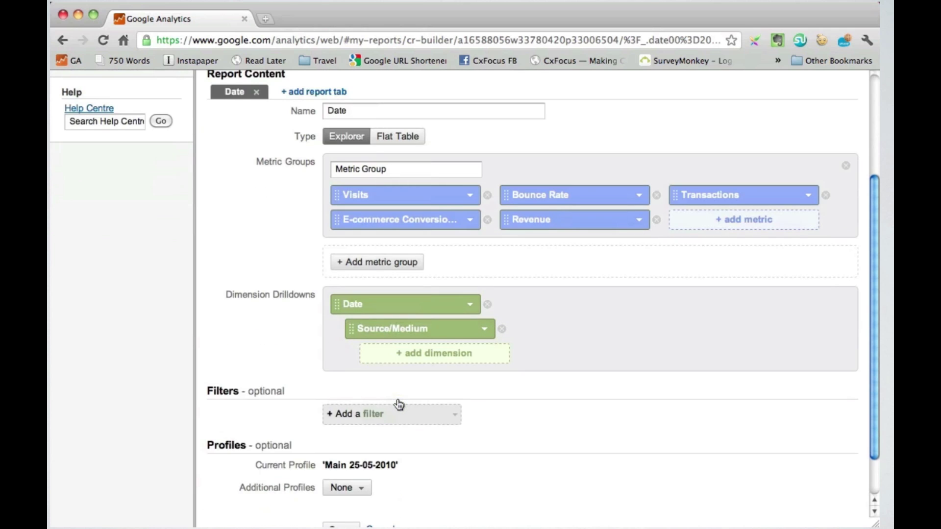
{"action": "scroll", "coordinate": [400, 405], "scroll_direction": "up", "scroll_amount": 5}
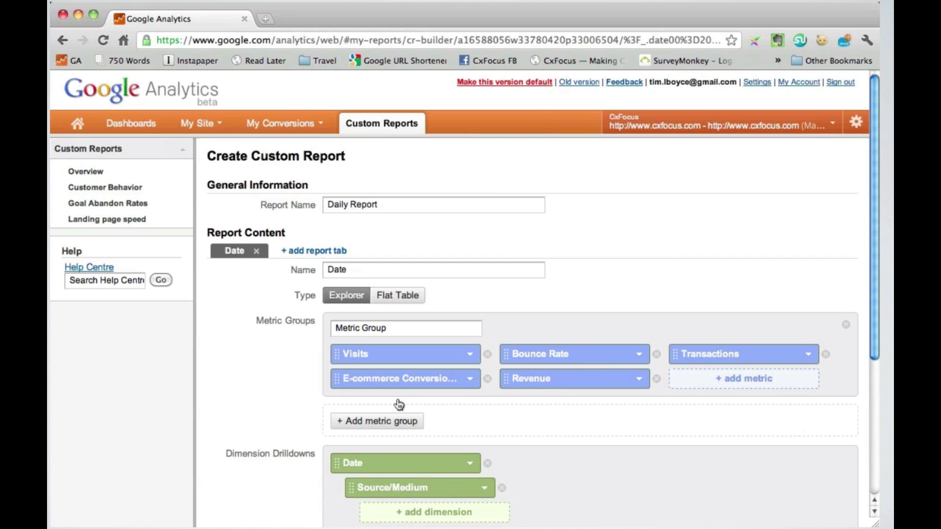
{"action": "scroll", "coordinate": [399, 405], "scroll_direction": "down", "scroll_amount": 5}
- Start a report filter, search 'day', then dismiss it without choosing a dimension
{"action": "left_click", "coordinate": [405, 430]}
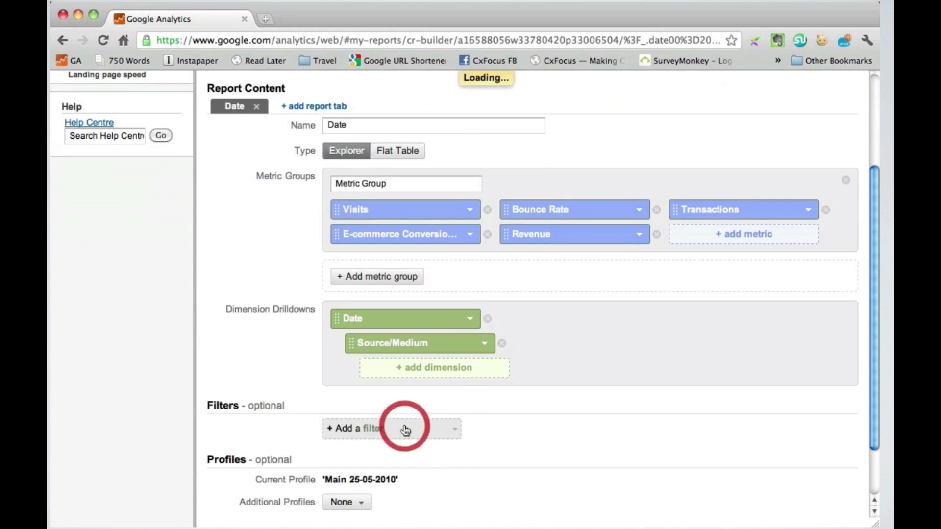
{"action": "type", "text": "day"}
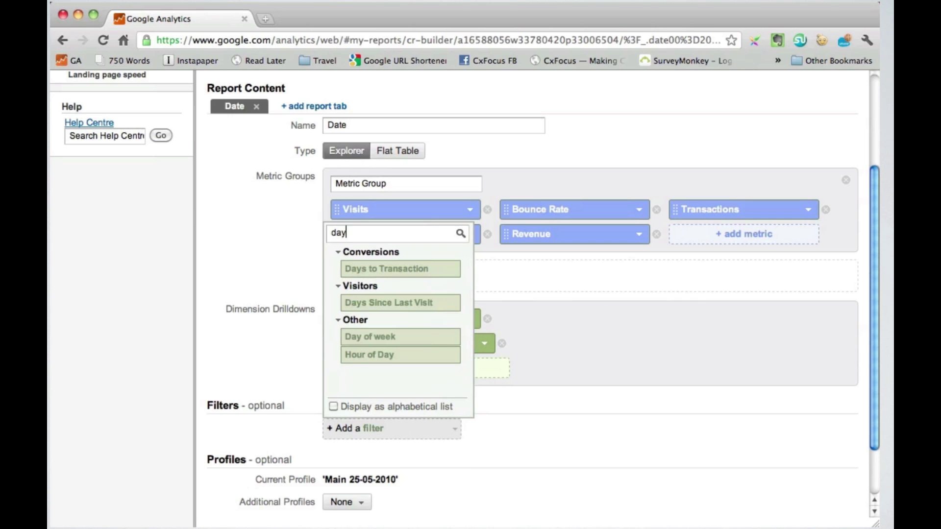
{"action": "key", "text": "BackSpace"}
{"action": "key", "text": "BackSpace"}
{"action": "key", "text": "BackSpace"}
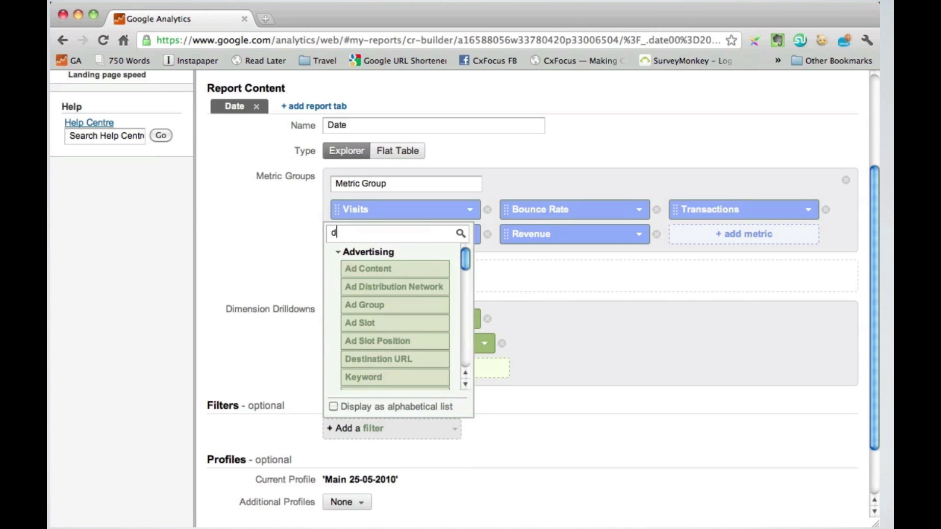
{"action": "left_click", "coordinate": [295, 249]}
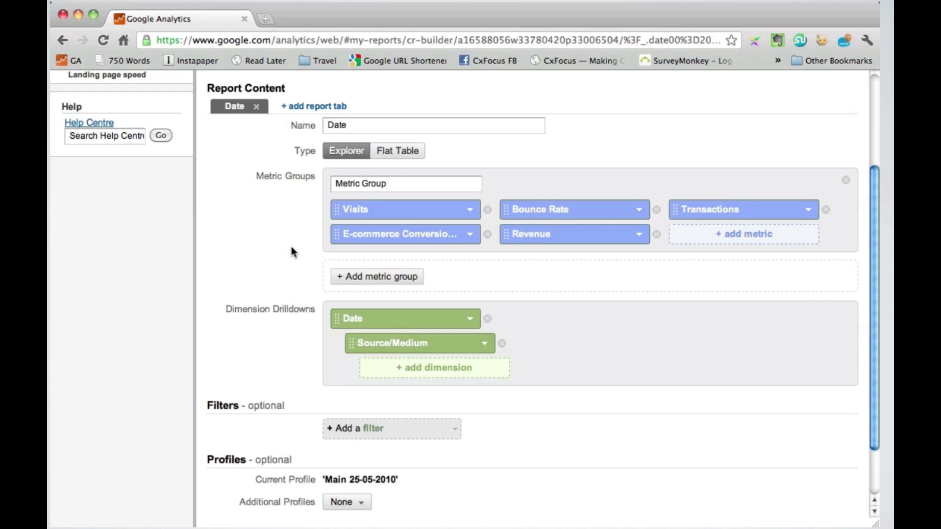
- Replace the default 'Metric Group' name with 'Ecommerce'
{"action": "triple_click", "coordinate": [384, 186]}
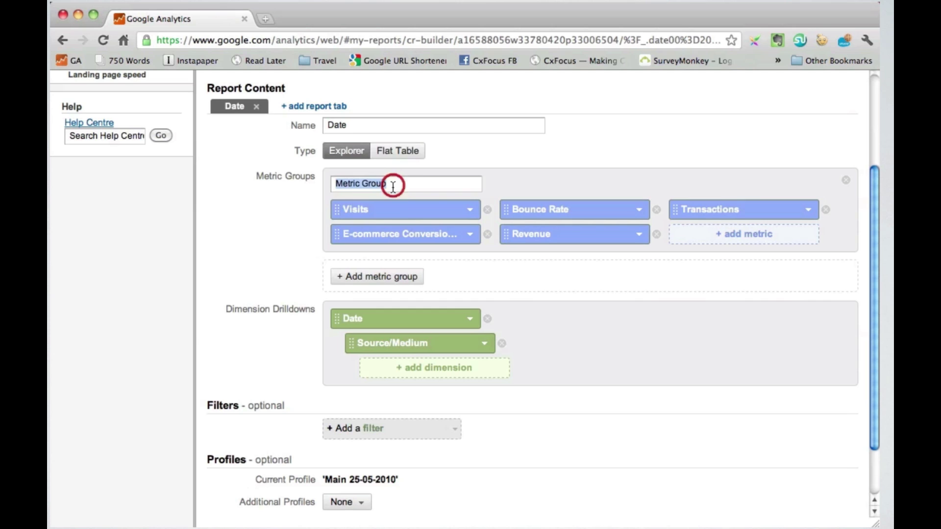
{"action": "type", "text": "Eoc"}
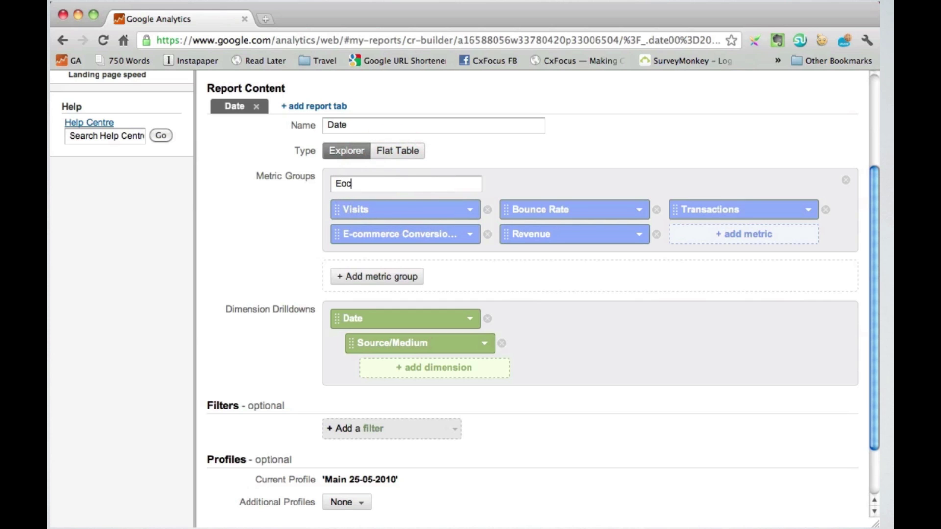
{"action": "key", "text": "BackSpace"}
{"action": "key", "text": "BackSpace"}
{"action": "type", "text": "commerce"}
- Add a second metric group named 'Goals 1' containing Visits
{"action": "left_click", "coordinate": [397, 278]}
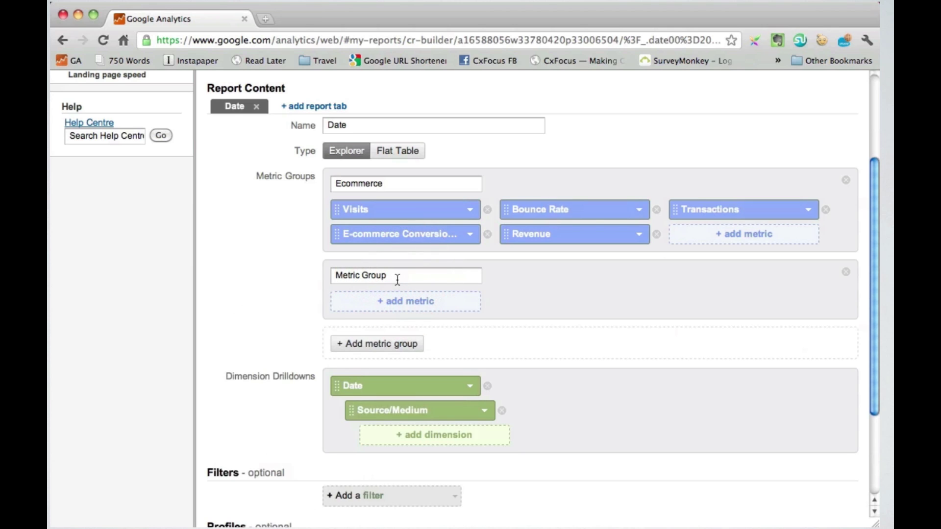
{"action": "left_click_drag", "start_coordinate": [397, 277], "coordinate": [333, 276]}
{"action": "type", "text": "Goals 1"}
{"action": "left_click", "coordinate": [401, 307]}
{"action": "type", "text": "v"}
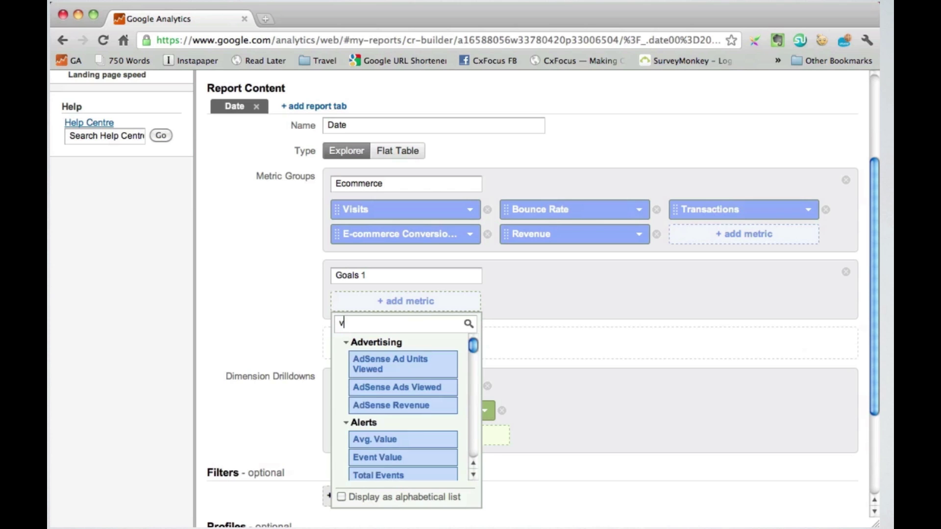
{"action": "type", "text": "isit"}
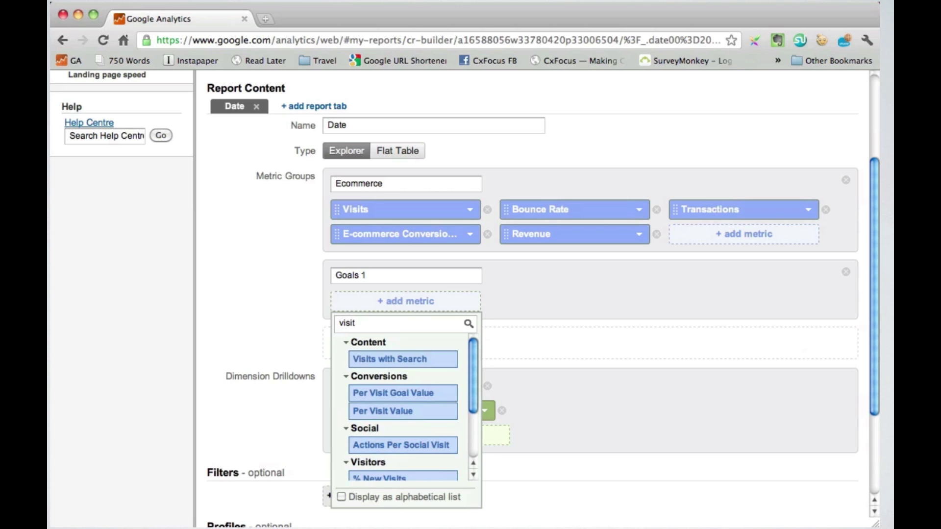
{"action": "scroll", "coordinate": [410, 366], "scroll_direction": "down", "scroll_amount": 4}
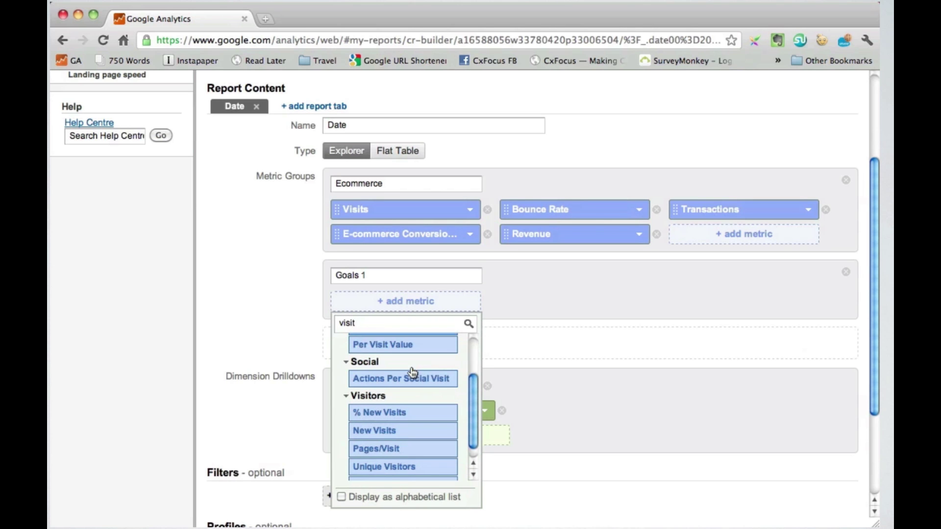
{"action": "scroll", "coordinate": [413, 373], "scroll_direction": "down", "scroll_amount": 1}
{"action": "left_click", "coordinate": [399, 452]}
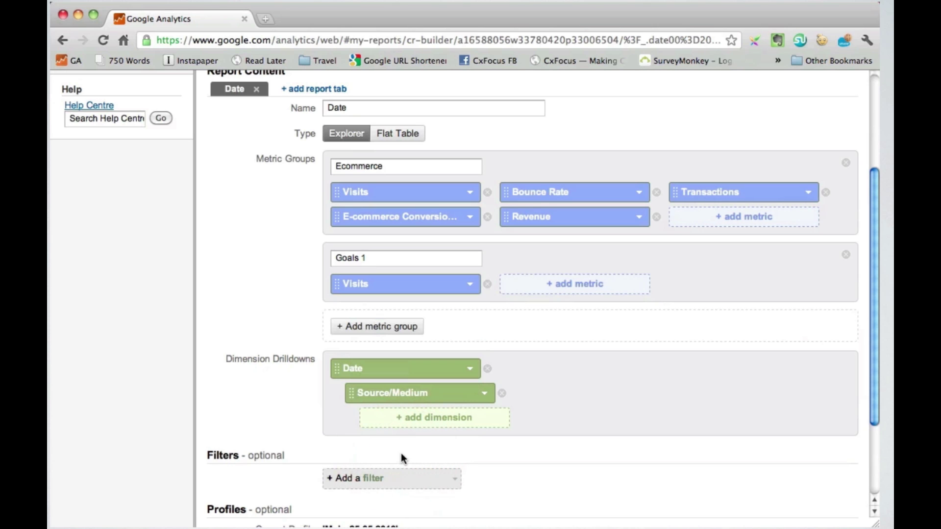
- Add the Goal 1 and Goal 2 conversion metrics to the group, then add a third metric group
{"action": "left_click", "coordinate": [544, 283]}
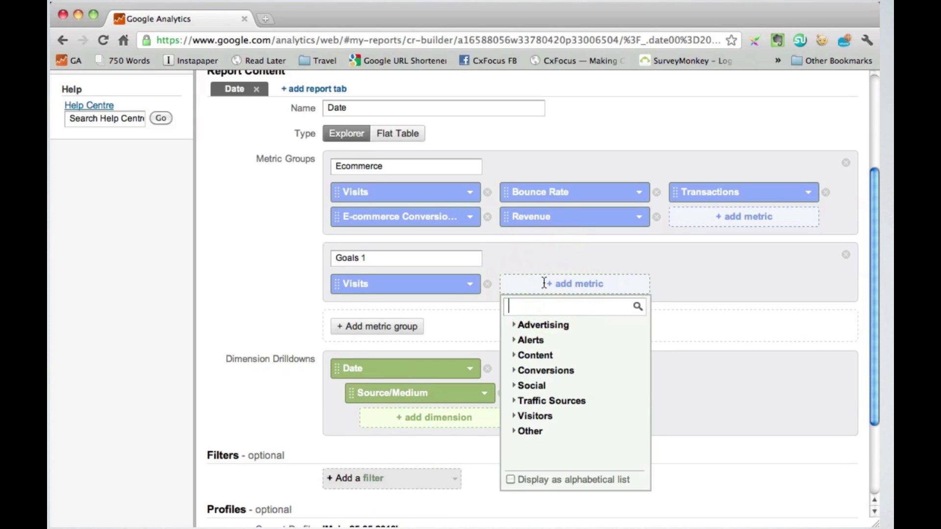
{"action": "type", "text": "goal1"}
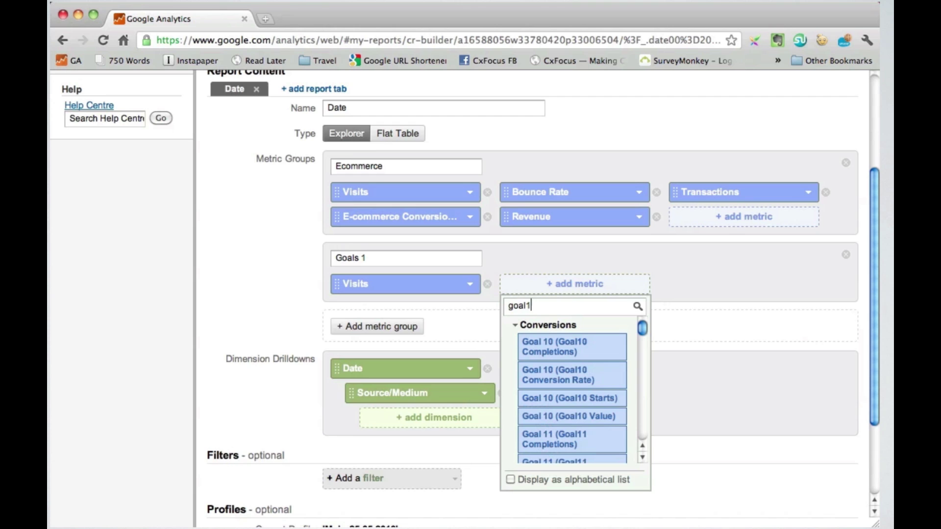
{"action": "type", "text": " c"}
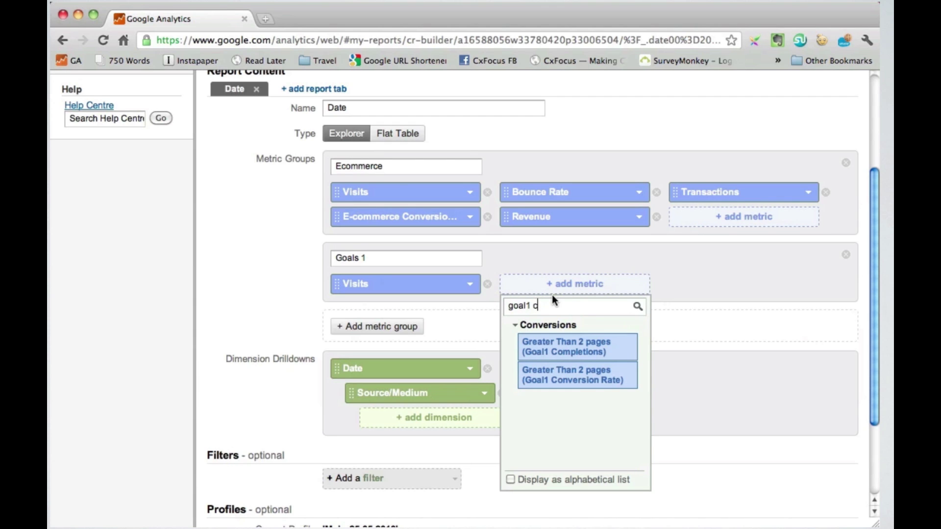
{"action": "left_click", "coordinate": [564, 373]}
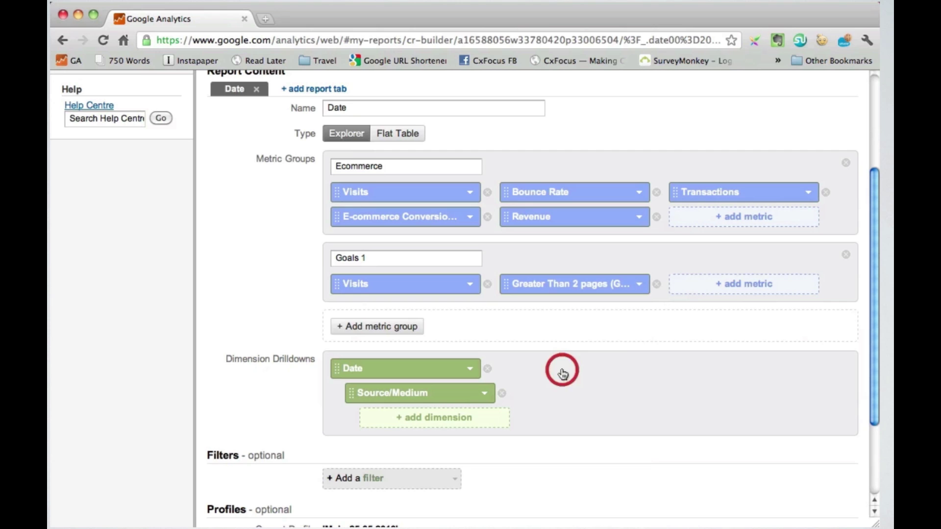
{"action": "left_click", "coordinate": [686, 288]}
{"action": "type", "text": "g"}
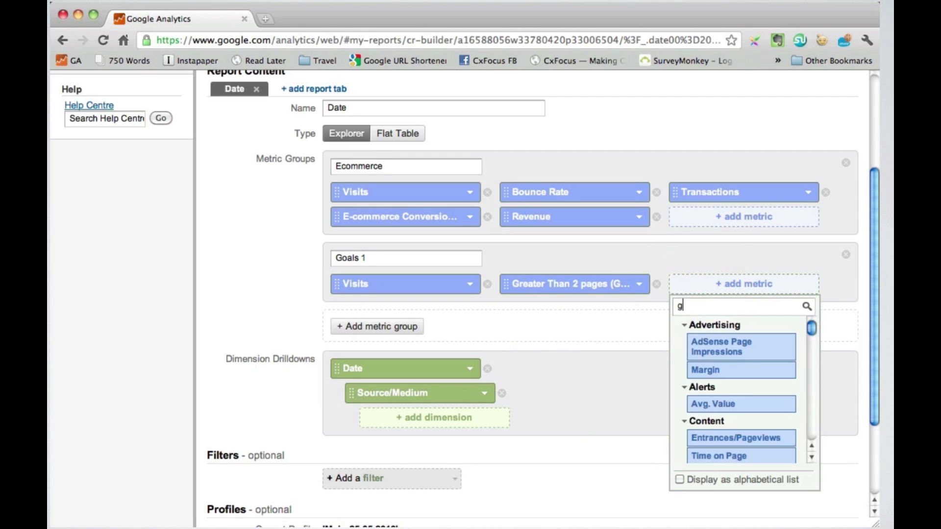
{"action": "type", "text": "oal2 c"}
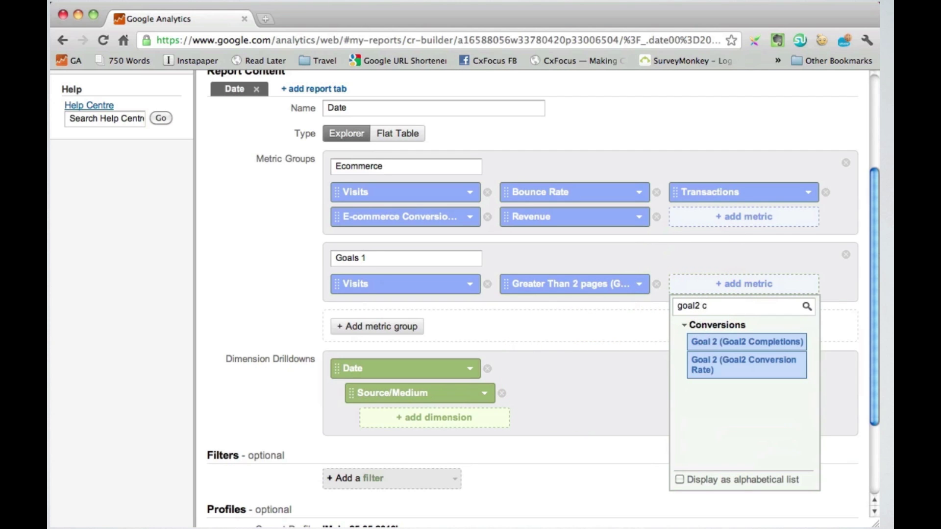
{"action": "left_click", "coordinate": [740, 369]}
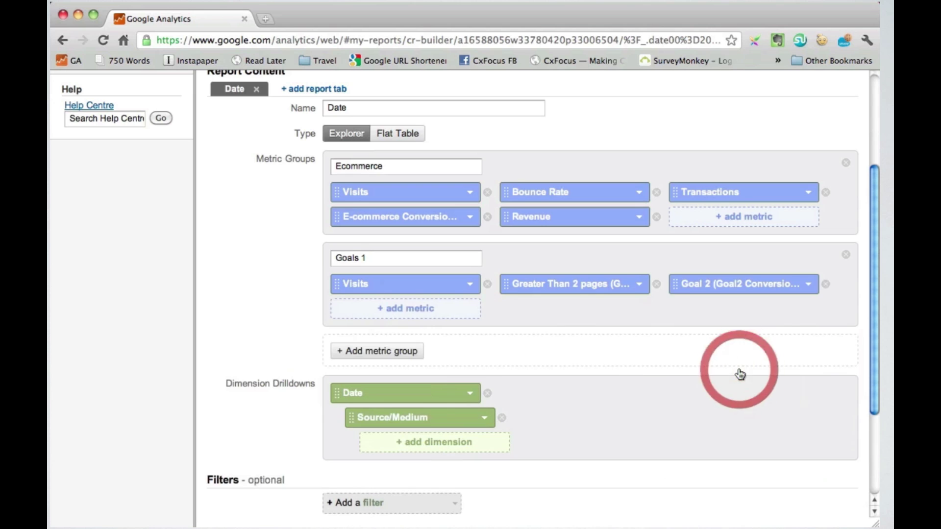
{"action": "left_click", "coordinate": [410, 307]}
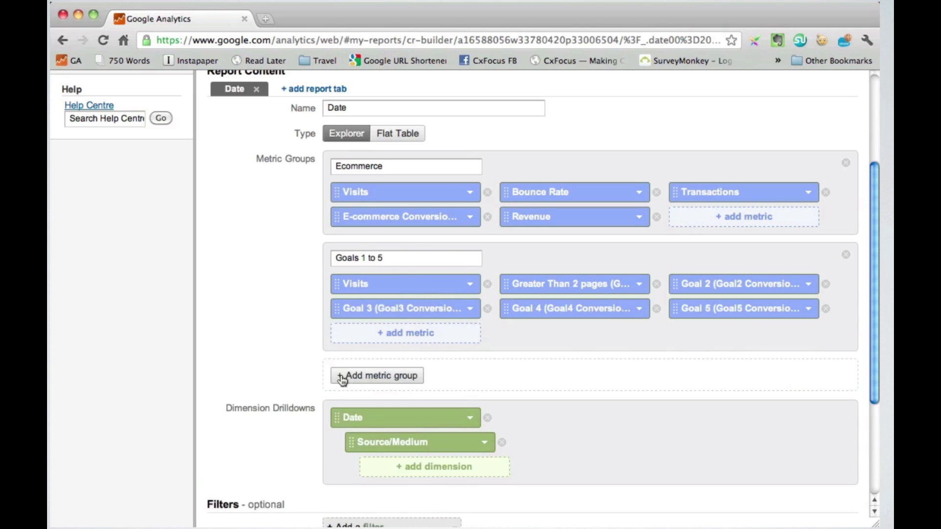
{"action": "left_click", "coordinate": [343, 375]}
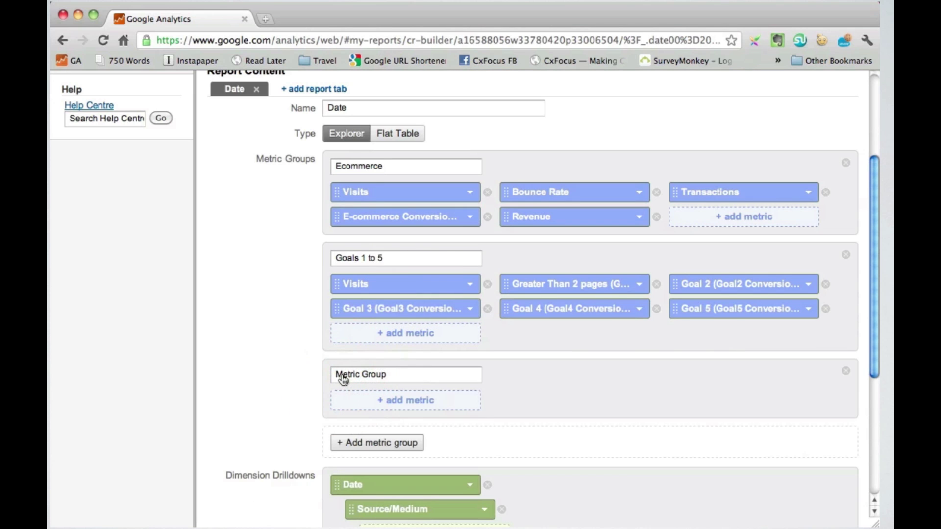
- Name the third metric group 'Goals 2 to 6' and begin adding Visits to it
{"action": "left_click", "coordinate": [344, 375]}
{"action": "left_click_drag", "start_coordinate": [387, 376], "coordinate": [333, 377]}
{"action": "type", "text": "Goal"}
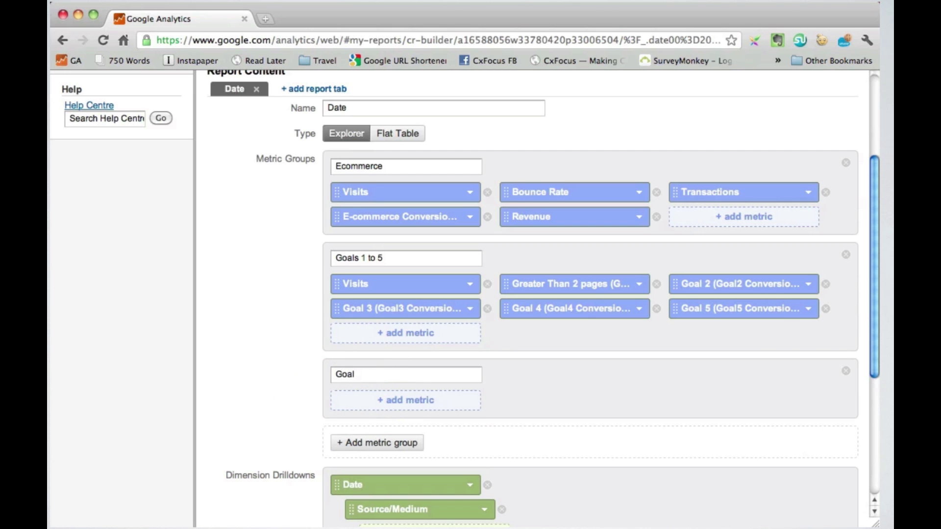
{"action": "type", "text": "s 2 to 6"}
{"action": "scroll", "coordinate": [533, 294], "scroll_direction": "down", "scroll_amount": 5}
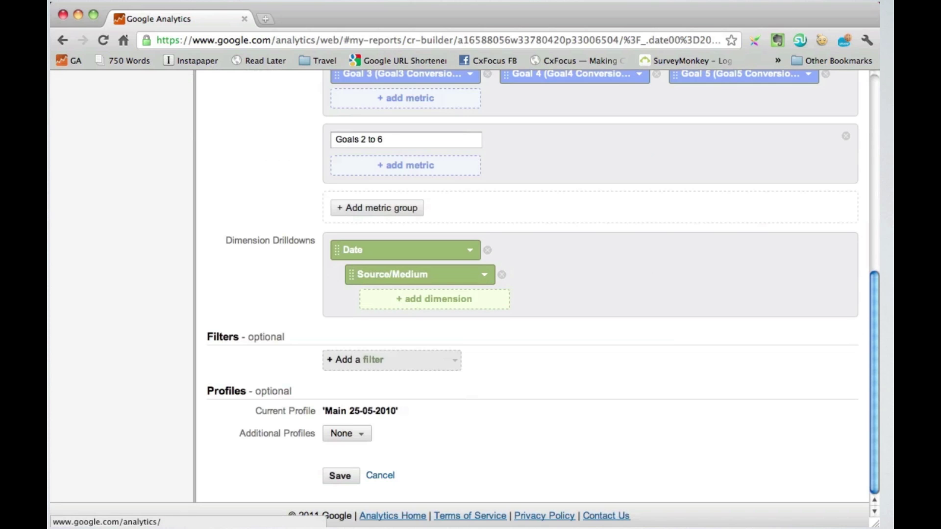
{"action": "left_click", "coordinate": [403, 166]}
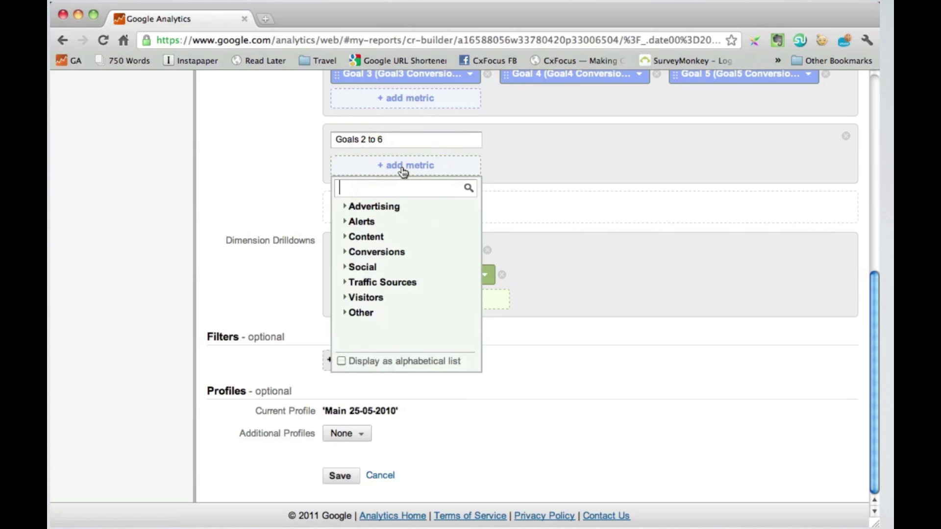
{"action": "type", "text": "v"}
{"action": "type", "text": "i"}
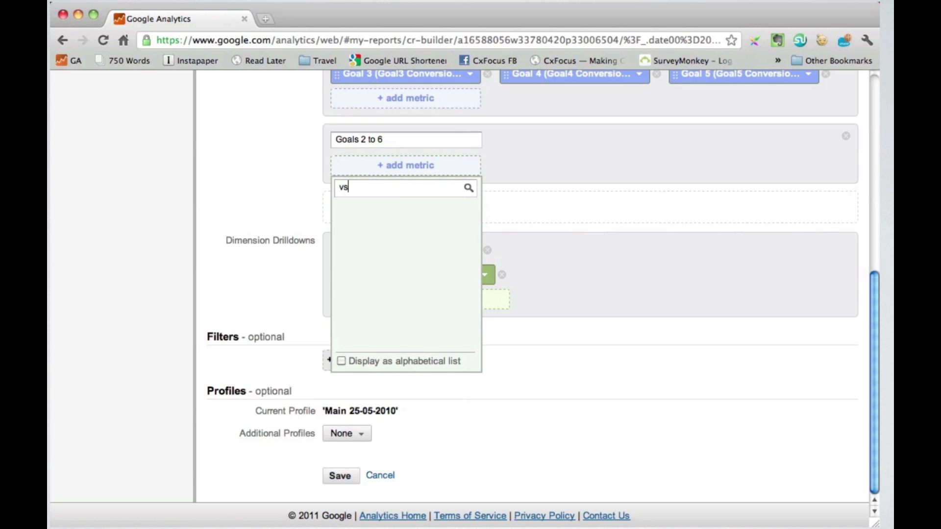
{"action": "type", "text": "s"}
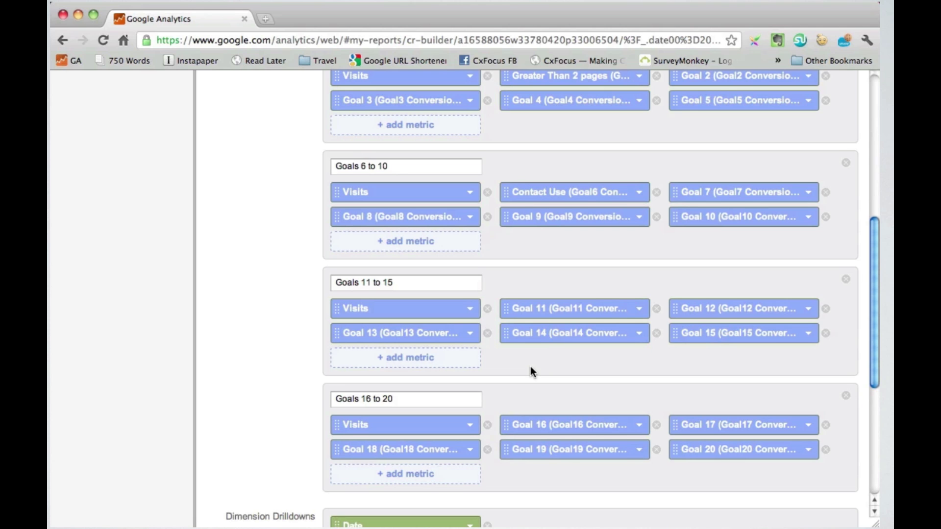
{"action": "scroll", "coordinate": [530, 372], "scroll_direction": "down", "scroll_amount": 3}
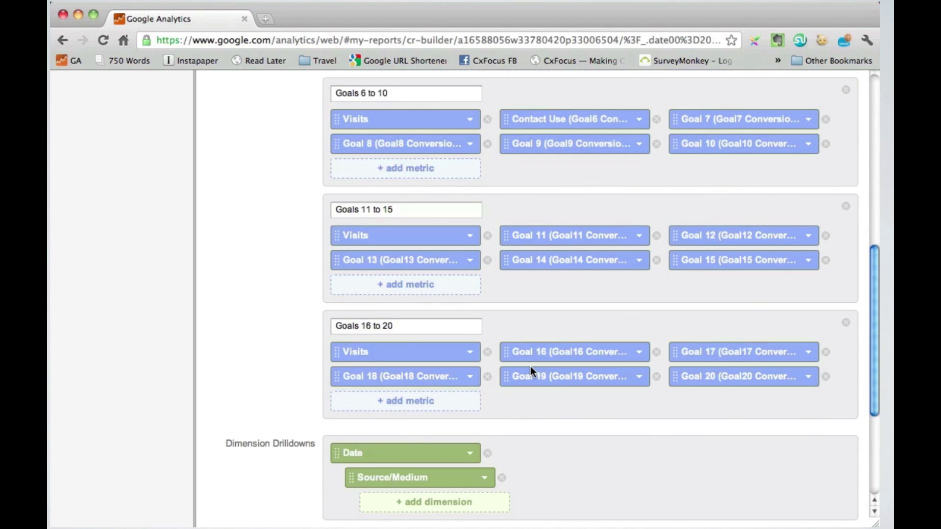
{"action": "scroll", "coordinate": [531, 371], "scroll_direction": "down", "scroll_amount": 1}
{"action": "scroll", "coordinate": [530, 371], "scroll_direction": "up", "scroll_amount": 10}
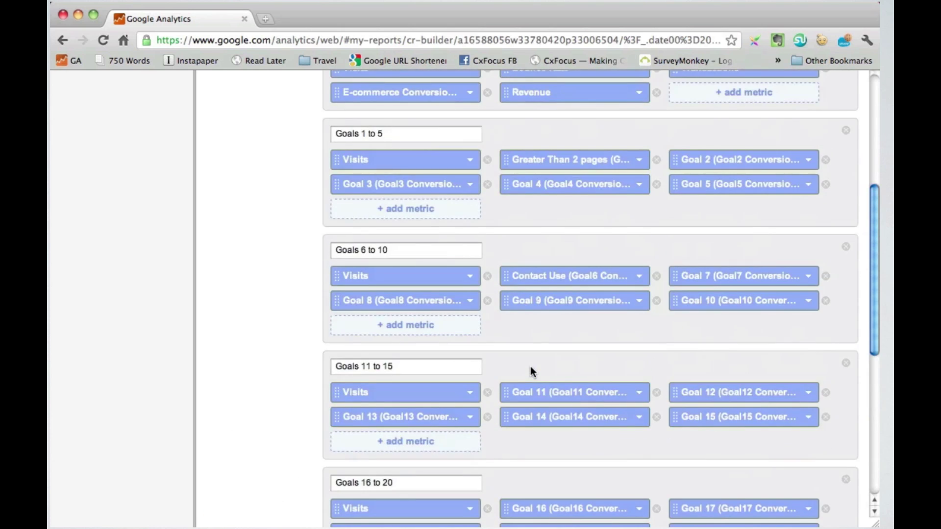
{"action": "scroll", "coordinate": [530, 371], "scroll_direction": "up", "scroll_amount": 1}
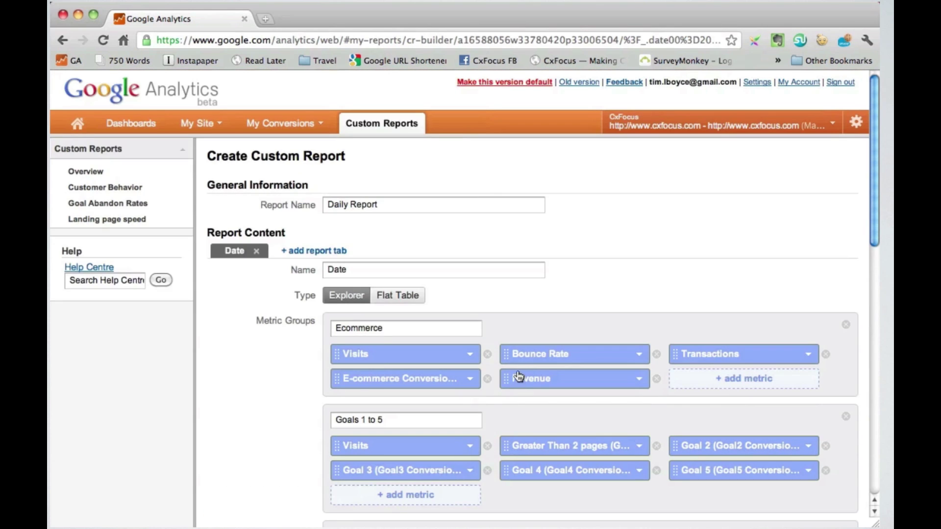
- Add a second report tab named 'Day of Week'
{"action": "left_click", "coordinate": [328, 252]}
{"action": "left_click", "coordinate": [384, 269]}
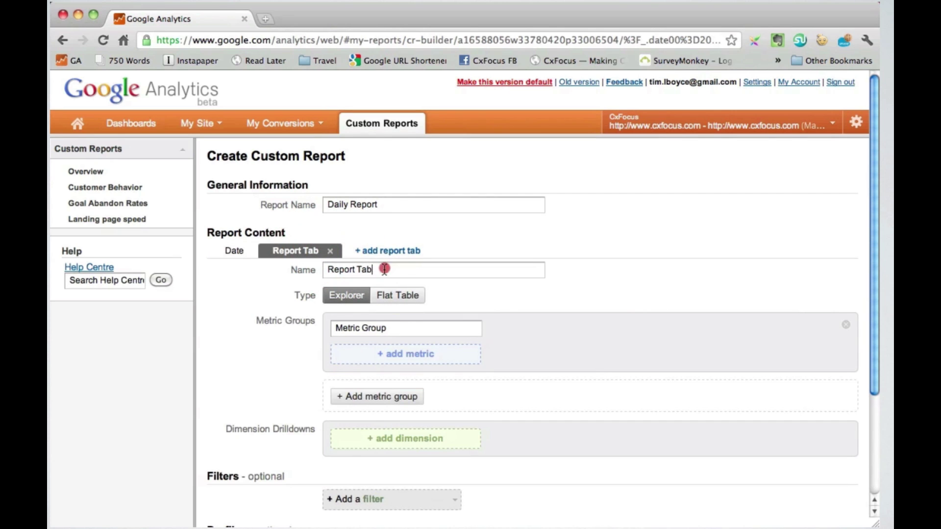
{"action": "key", "text": "super+a"}
{"action": "type", "text": "FDya"}
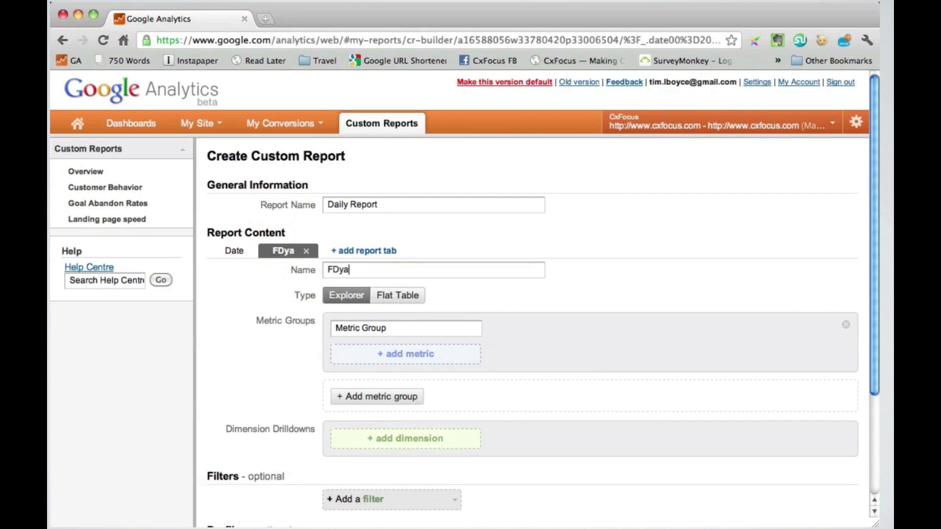
{"action": "key", "text": "BackSpace"}
{"action": "key", "text": "BackSpace"}
{"action": "key", "text": "BackSpace"}
{"action": "key", "text": "BackSpace"}
{"action": "type", "text": "Day"}
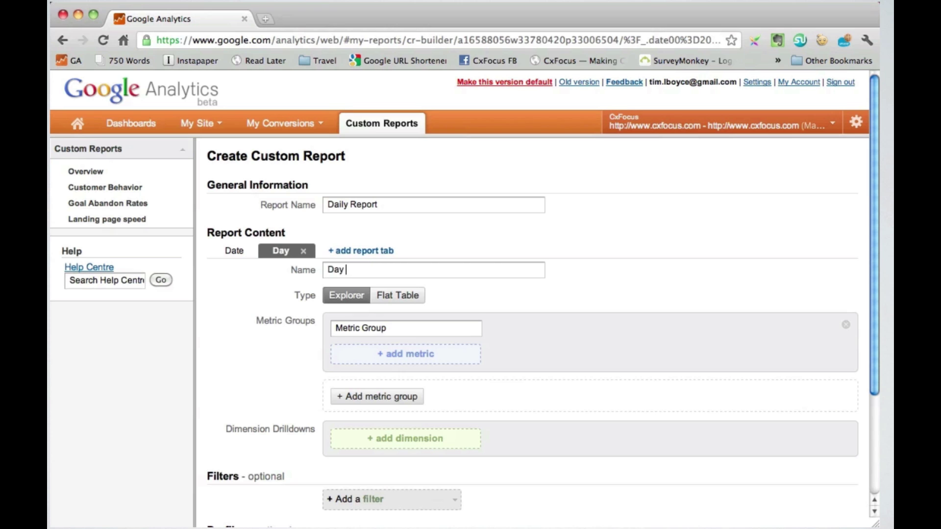
{"action": "type", "text": " of Week"}
- Set the tab's drilldowns to Day of week, then Date beneath it
{"action": "scroll", "coordinate": [332, 356], "scroll_direction": "down", "scroll_amount": 3}
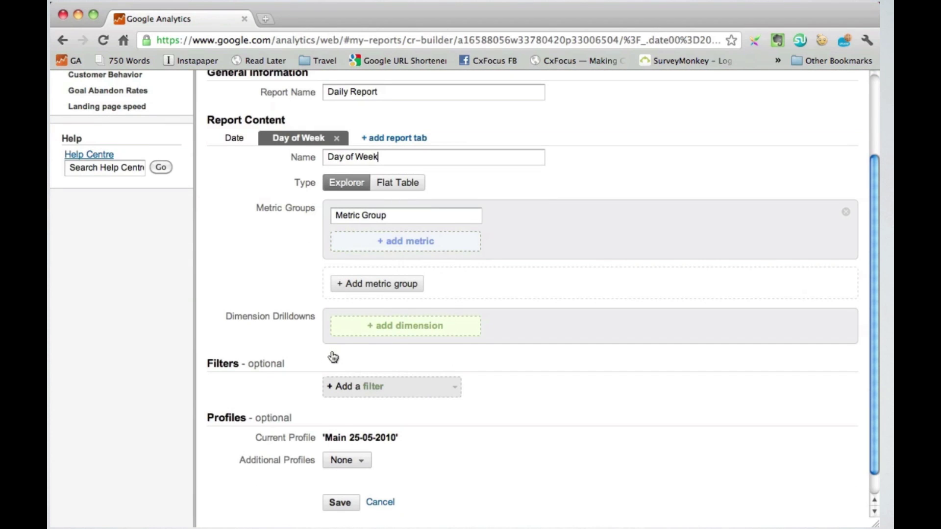
{"action": "left_click", "coordinate": [354, 332]}
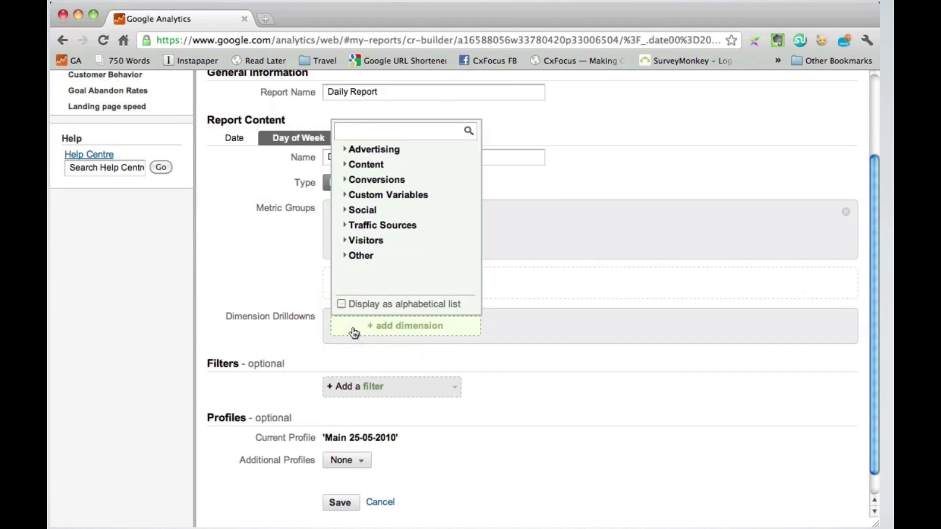
{"action": "type", "text": "day"}
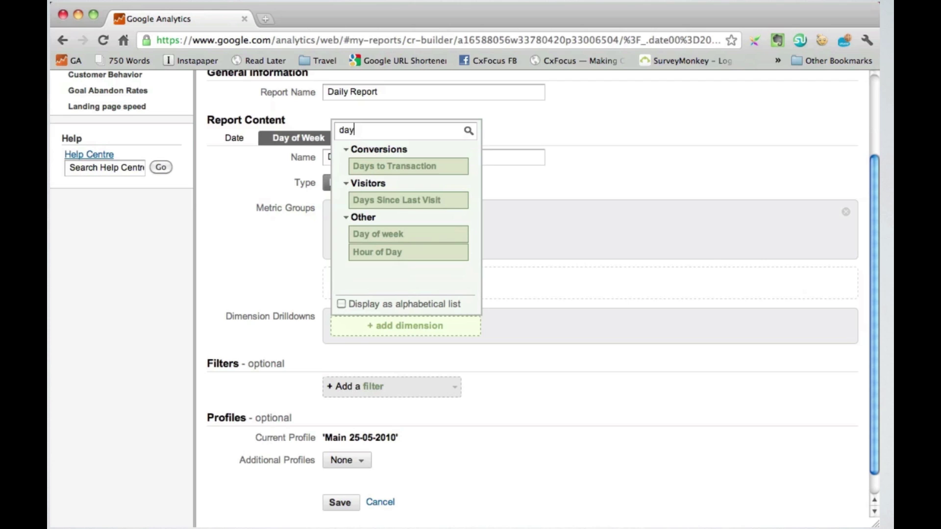
{"action": "left_click", "coordinate": [400, 235]}
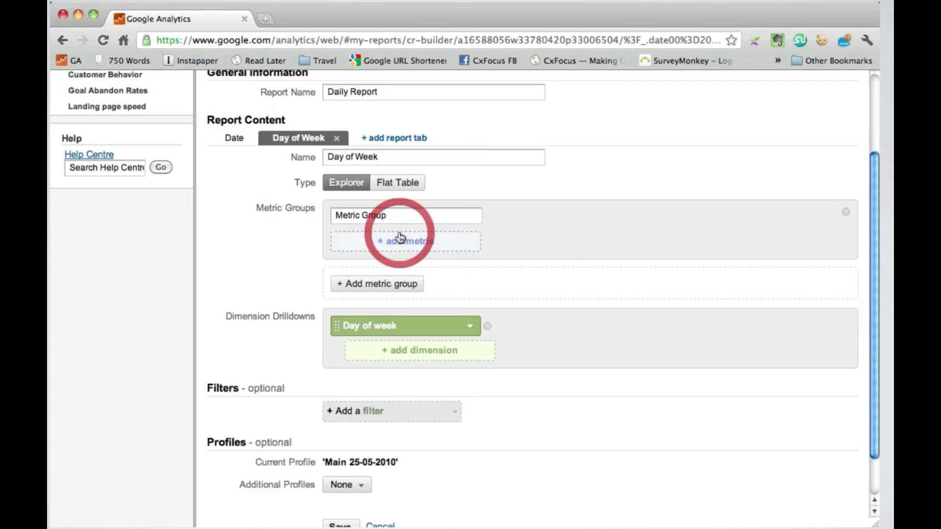
{"action": "left_click", "coordinate": [418, 350]}
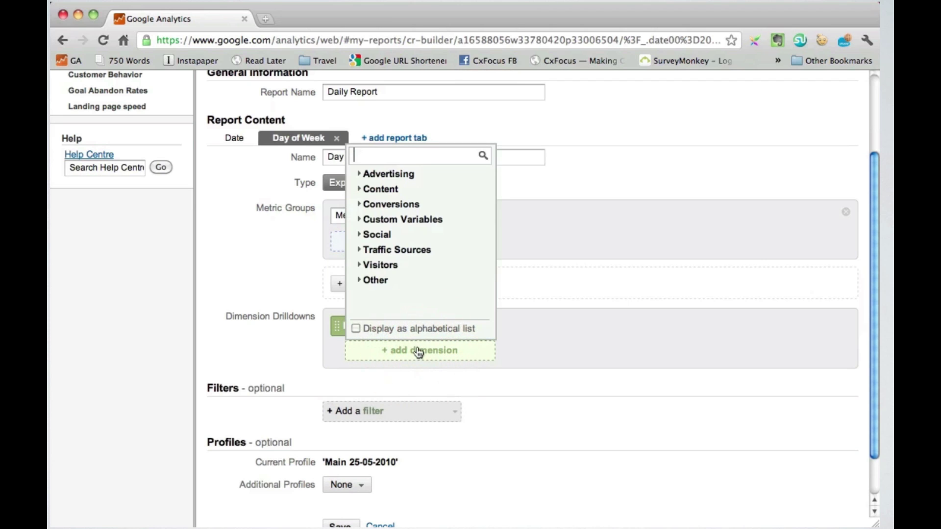
{"action": "type", "text": "date"}
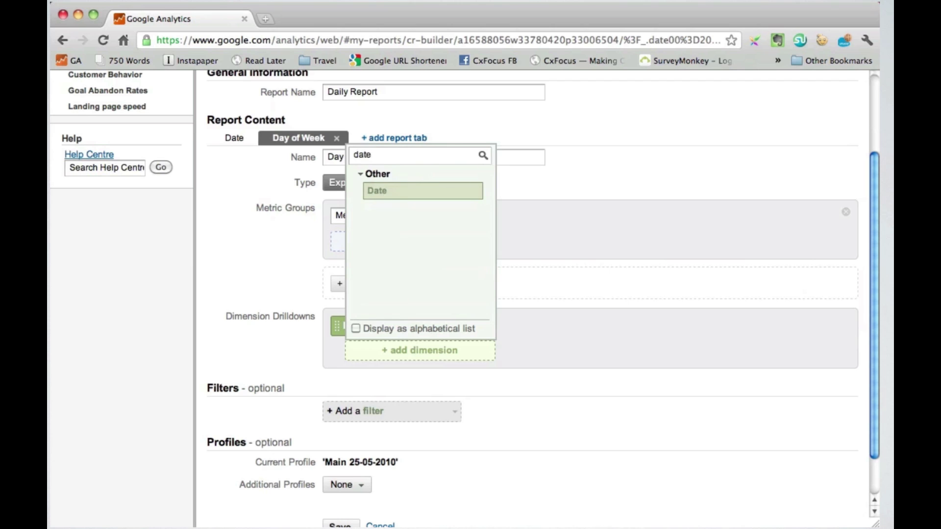
{"action": "left_click", "coordinate": [374, 191]}
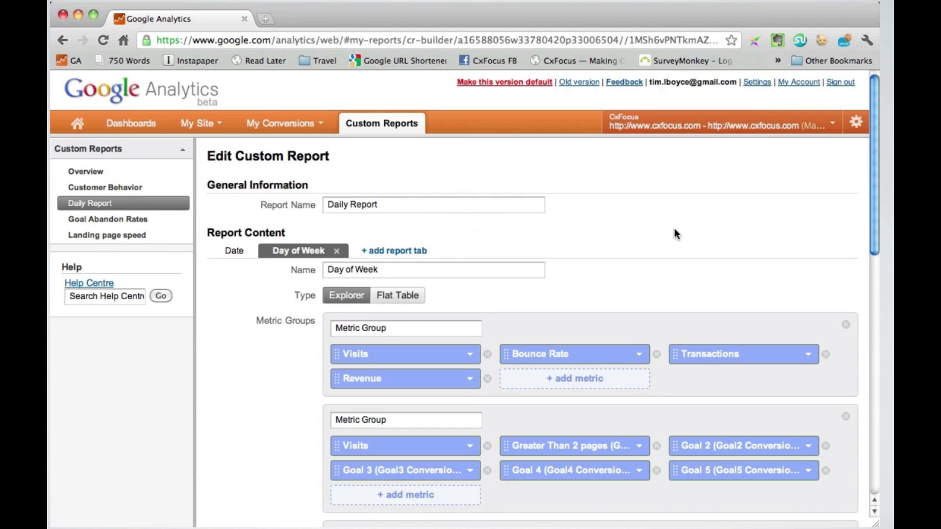
- Try adding a metric to the last metric group, which triggers an internal error
{"action": "scroll", "coordinate": [673, 226], "scroll_direction": "down", "scroll_amount": 10}
{"action": "scroll", "coordinate": [674, 233], "scroll_direction": "down", "scroll_amount": 5}
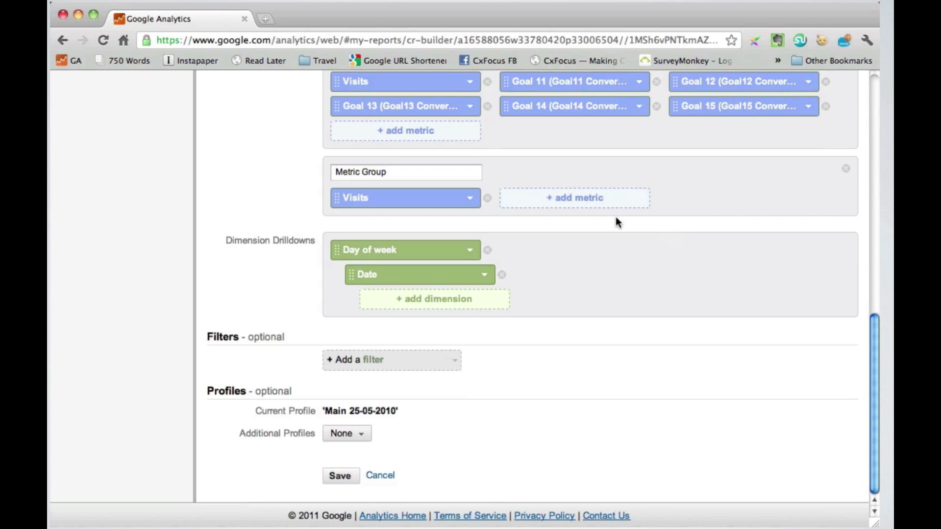
{"action": "left_click", "coordinate": [572, 202]}
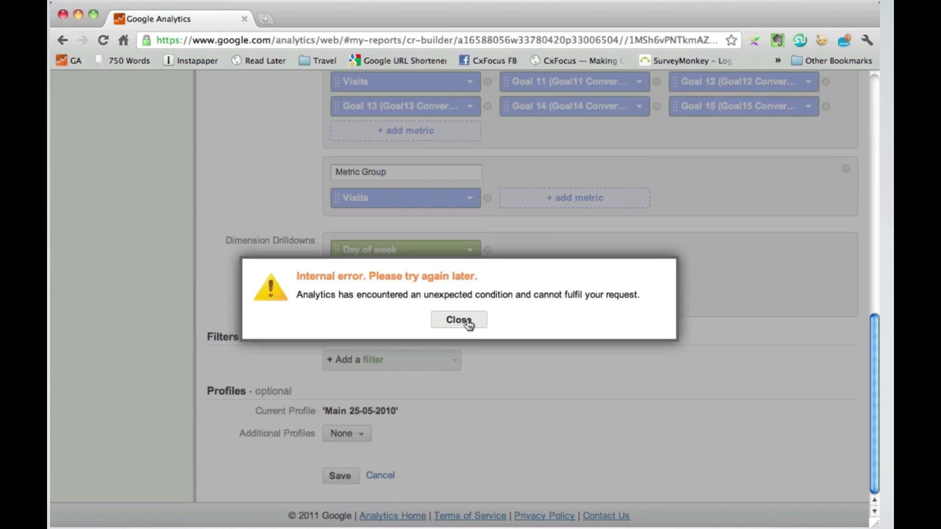
- Close the internal error message and scroll down toward the Save button
{"action": "left_click", "coordinate": [464, 321]}
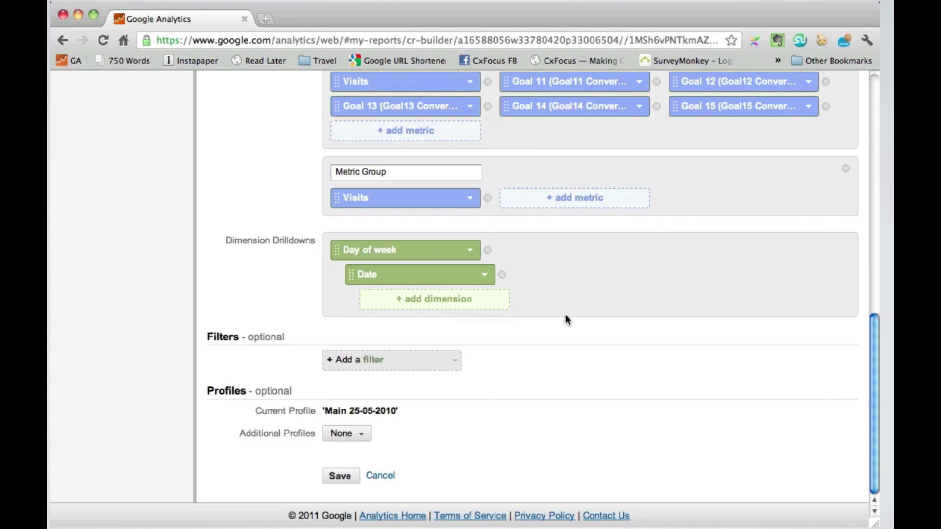
{"action": "scroll", "coordinate": [632, 309], "scroll_direction": "down", "scroll_amount": 3}
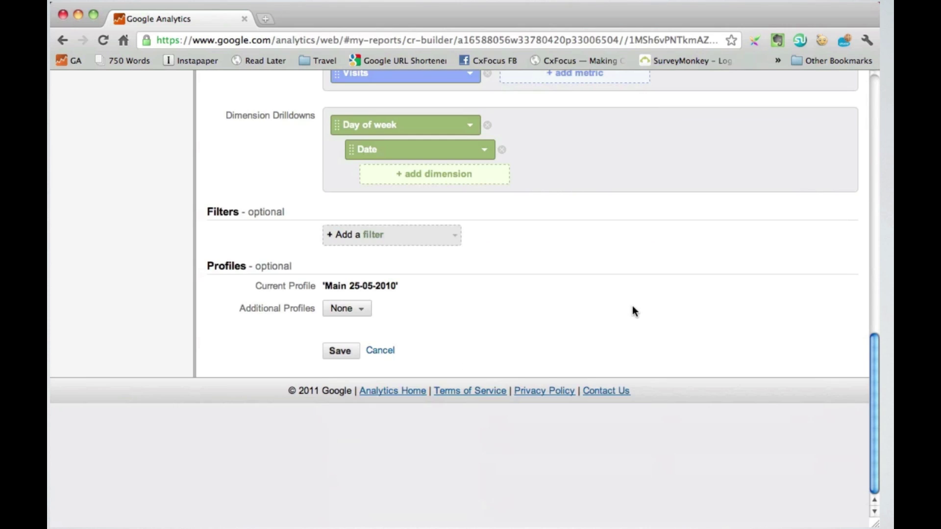